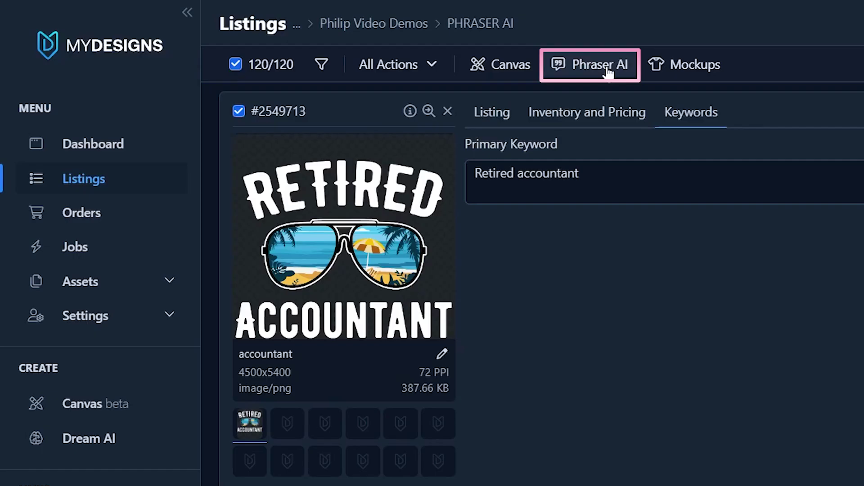
Step: Run Phraser AI on the 120 selected listings to generate T-Shirt titles and tags
click(608, 72)
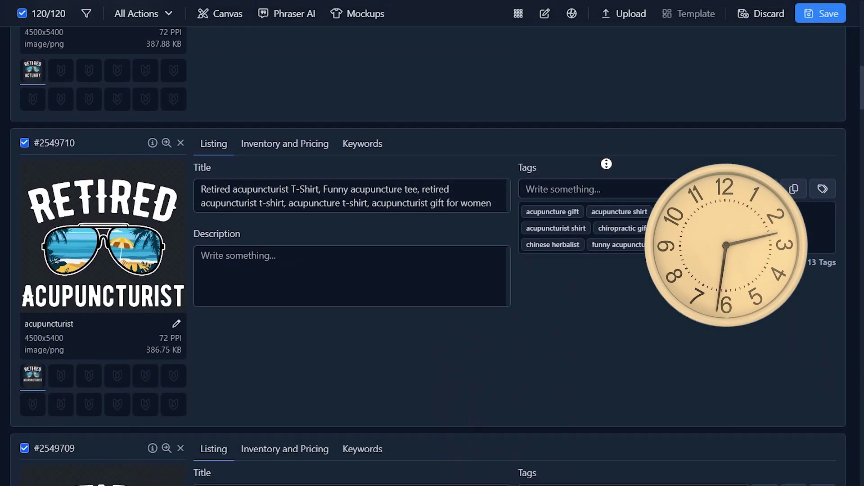
scroll(528, 235, down, 1)
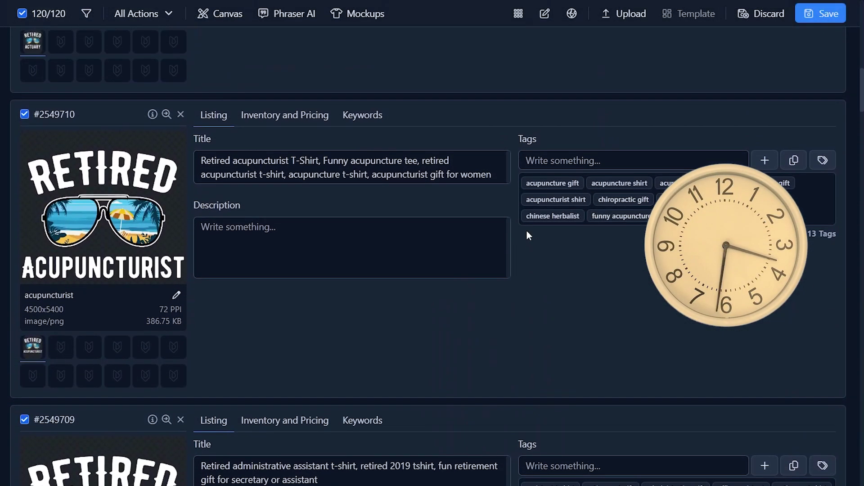
scroll(531, 238, down, 8)
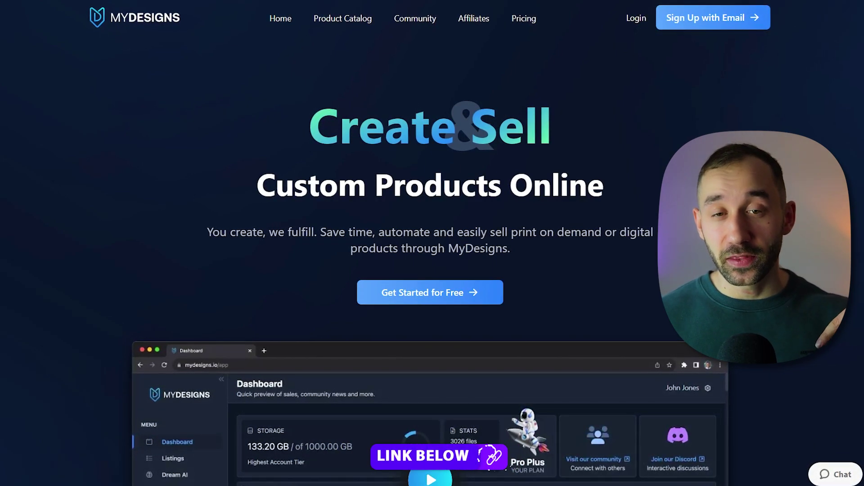
Step: Start signing up for a MyDesigns account with email from the homepage
click(463, 291)
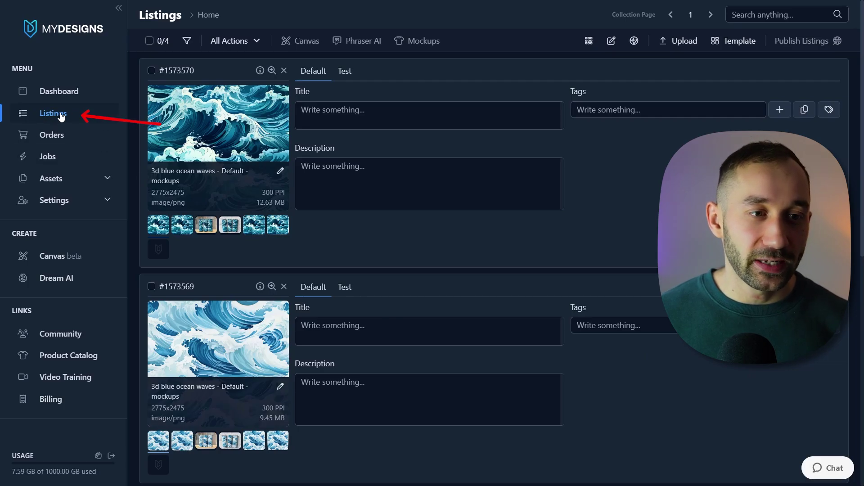
Step: Browse from Home into Philip Video Demos and load the PHRASER AI collection's listings
click(205, 14)
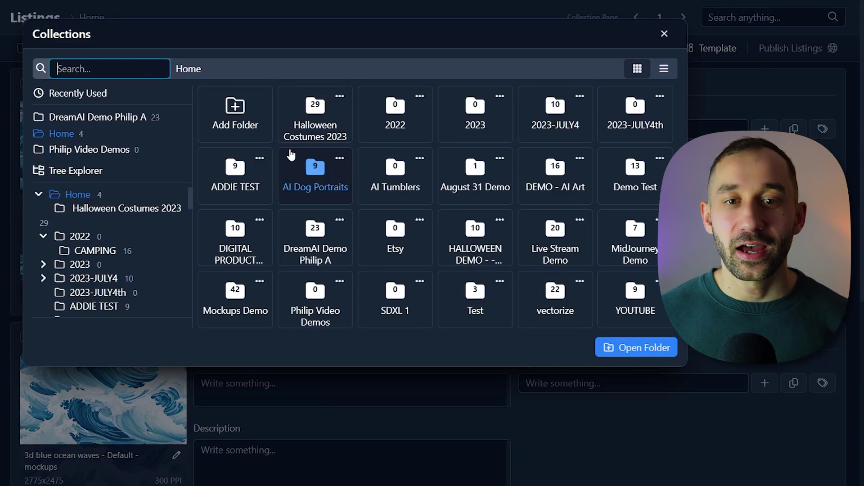
click(232, 118)
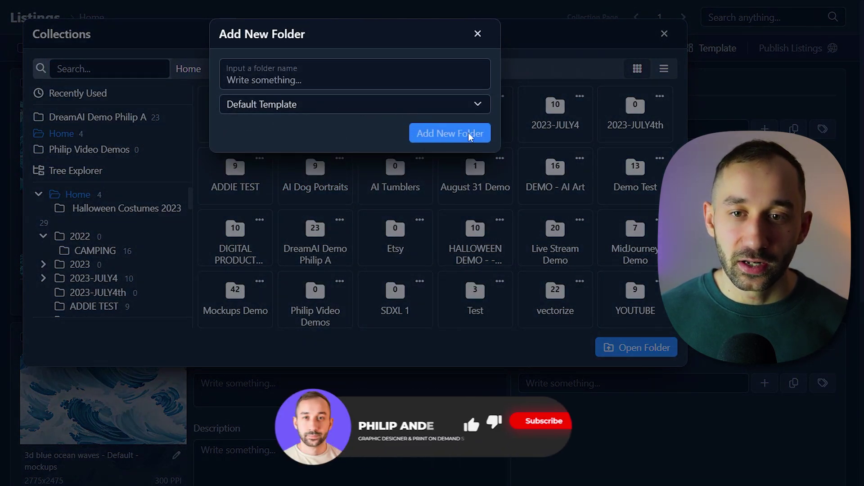
click(477, 35)
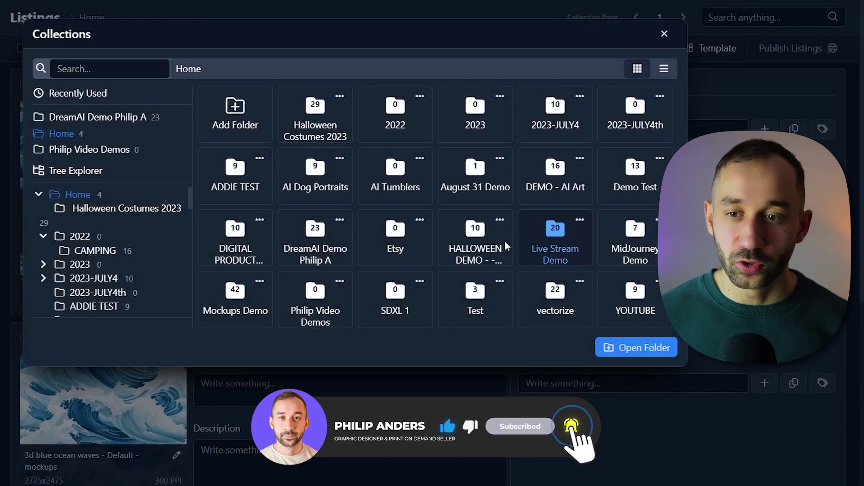
double_click(325, 313)
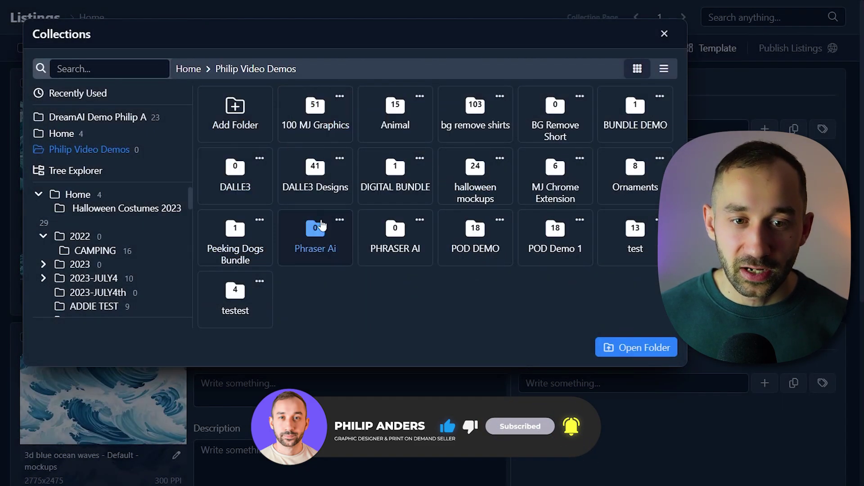
double_click(402, 241)
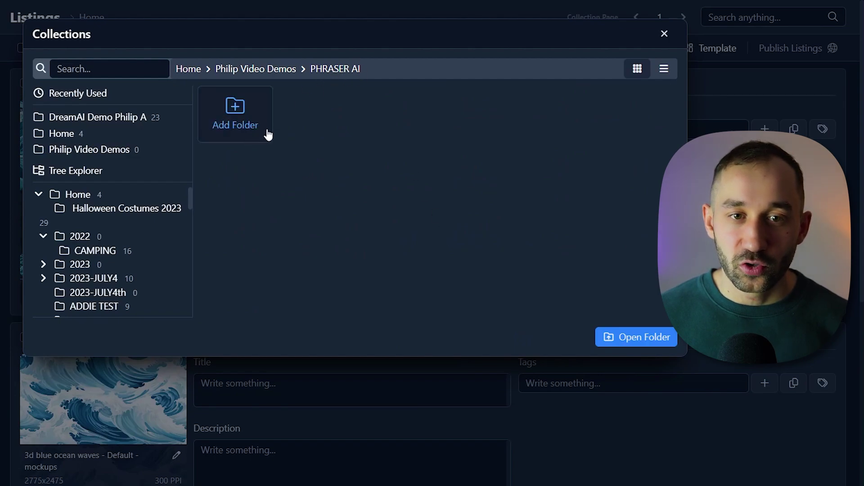
click(655, 338)
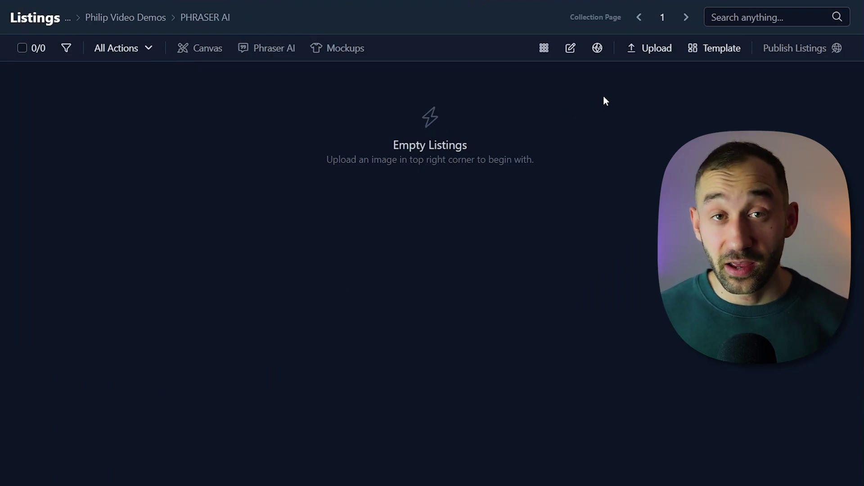
Step: Queue the 120 Retired-occupation PNG files in the Upload File drop zone
click(651, 54)
click(674, 74)
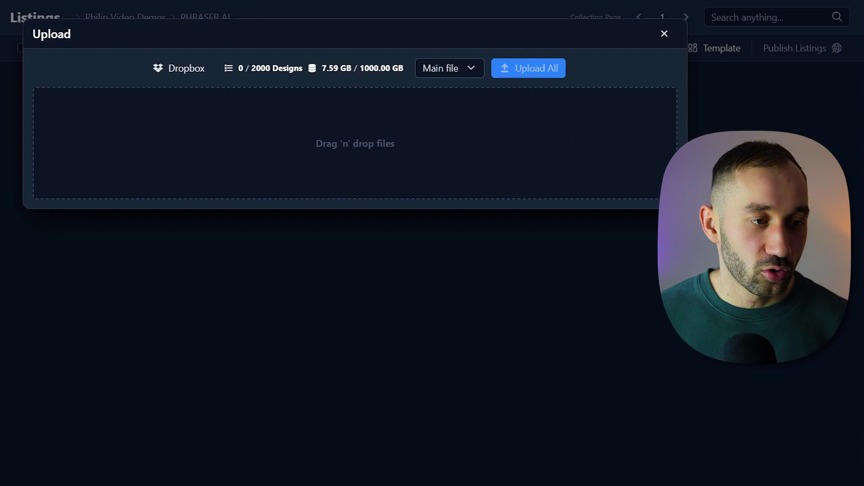
drag(233, 288, 284, 103)
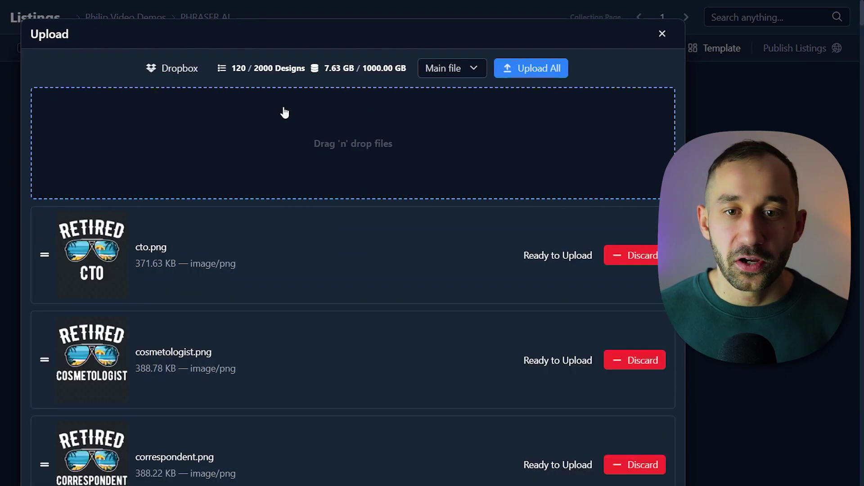
scroll(122, 299, down, 3)
scroll(118, 249, down, 1)
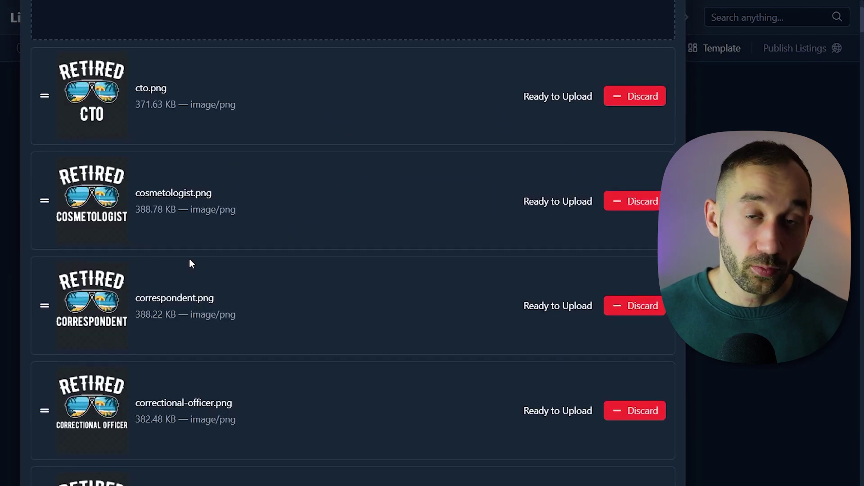
scroll(334, 268, down, 4)
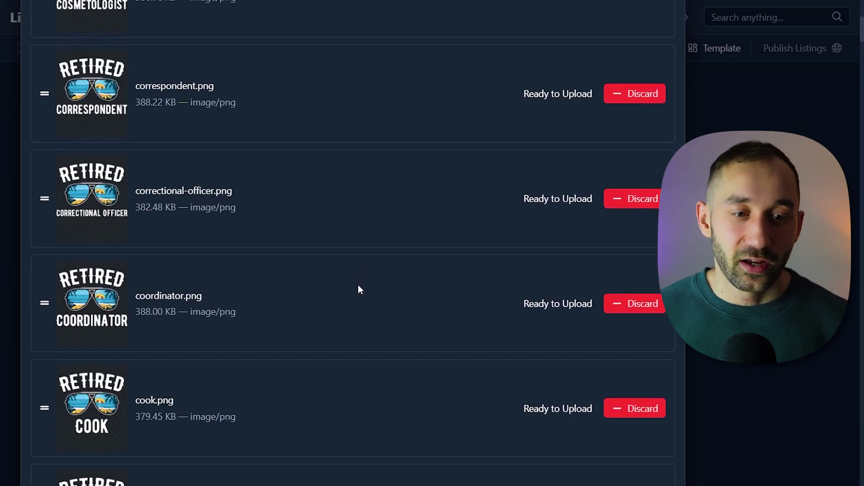
scroll(294, 314, up, 1)
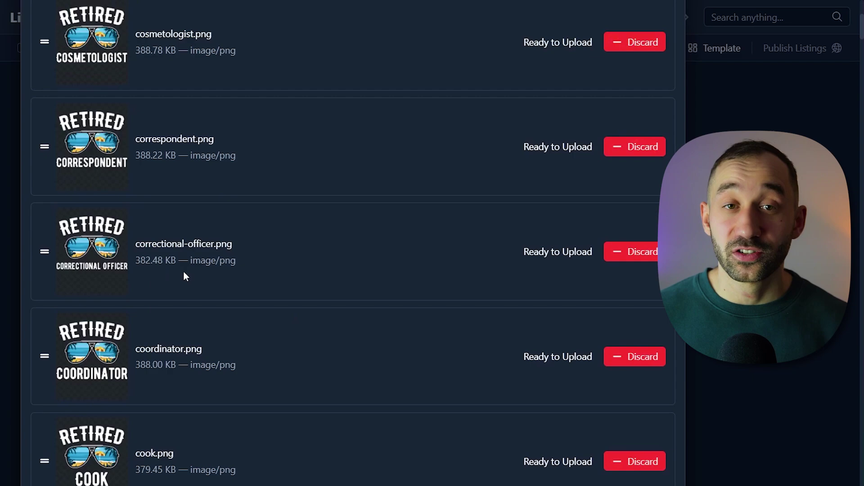
scroll(183, 271, up, 1)
scroll(186, 266, up, 3)
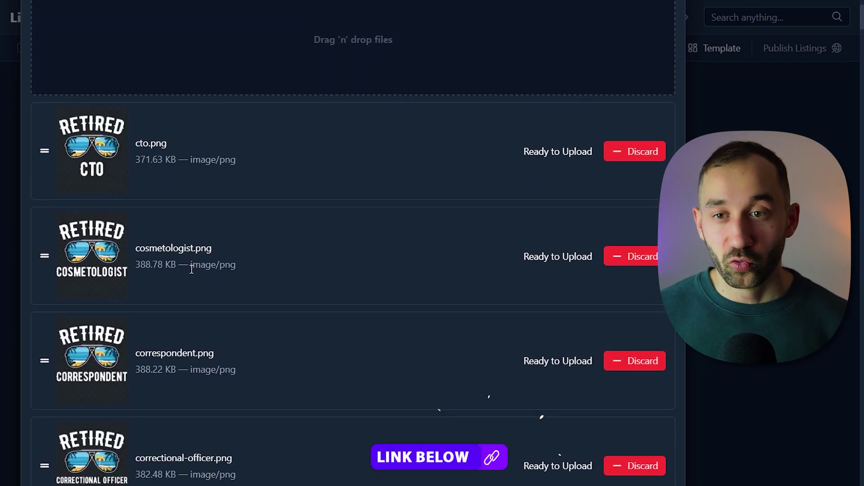
scroll(221, 126, up, 2)
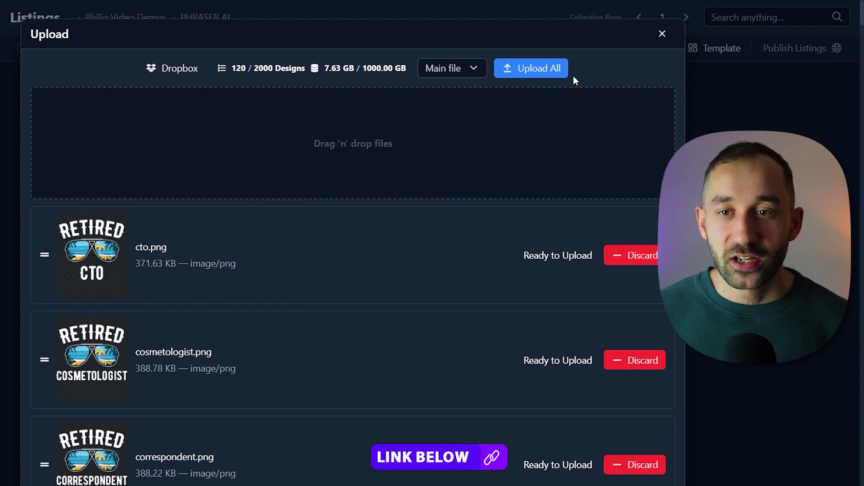
Step: Upload all queued designs into PHRASER AI and confirm
click(559, 70)
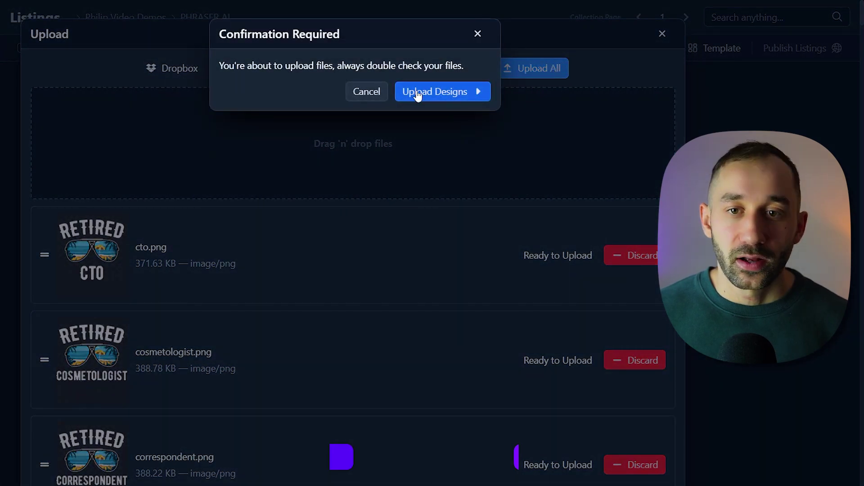
click(462, 92)
scroll(612, 239, down, 4)
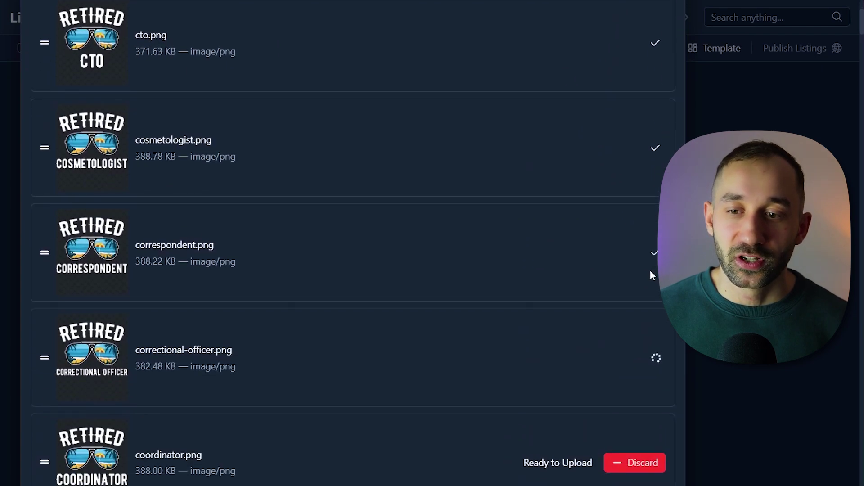
scroll(648, 265, down, 1)
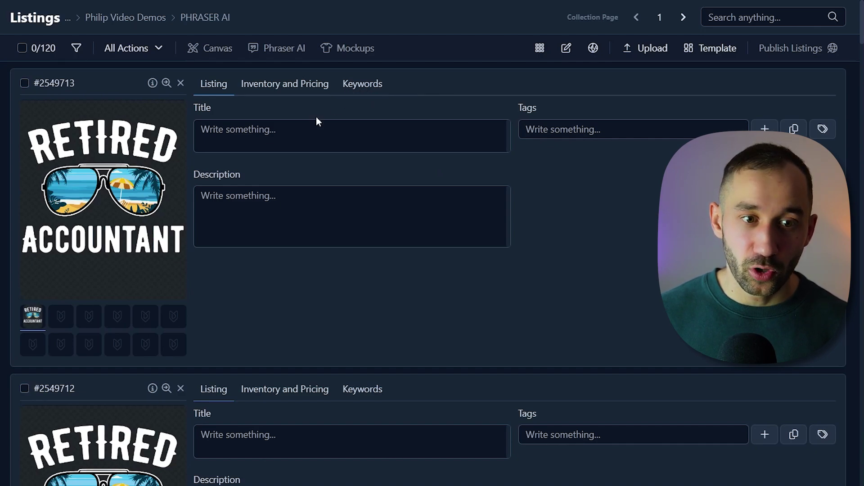
Step: Switch the listings to their Keywords view showing empty Primary and Secondary Keyword fields
click(359, 92)
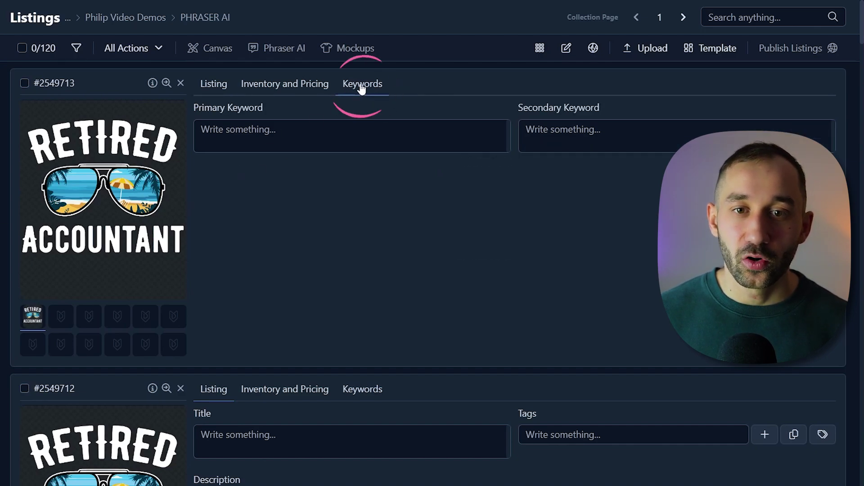
click(255, 132)
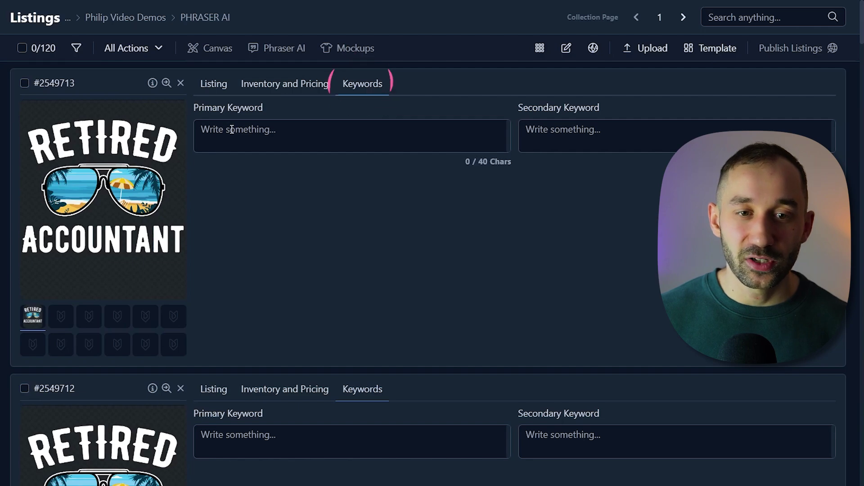
scroll(238, 203, down, 3)
scroll(235, 276, down, 8)
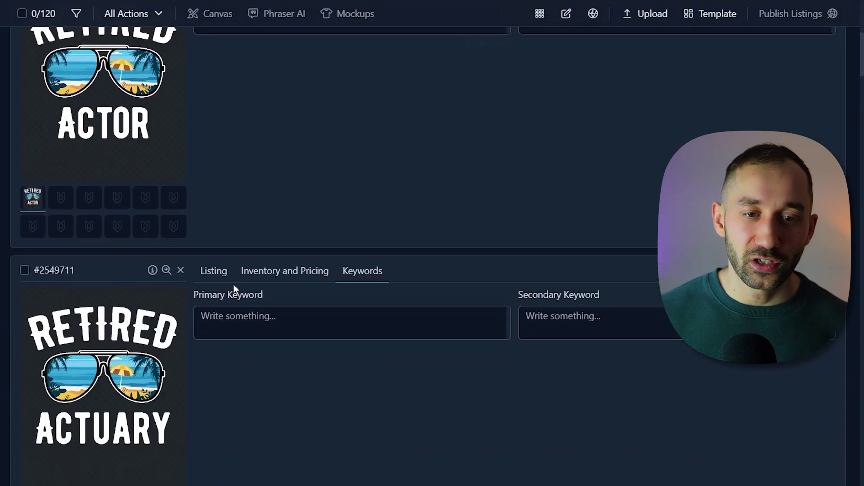
scroll(238, 297, up, 10)
scroll(276, 237, up, 1)
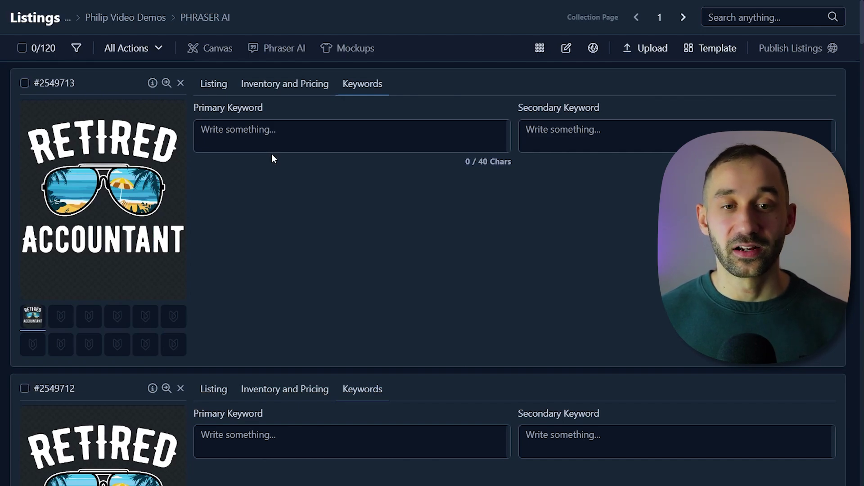
Step: Type trial 'Retire…' Primary Keywords for the accountant and actor listings, then discard them
click(259, 134)
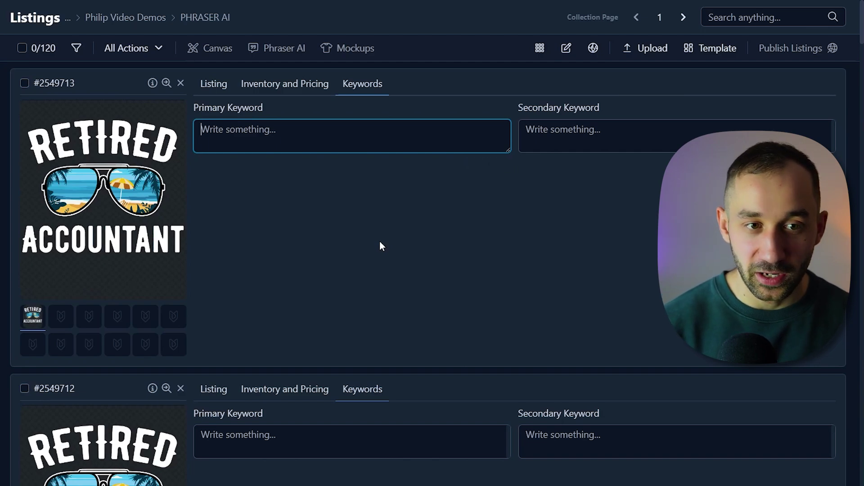
text(Retired Accountant)
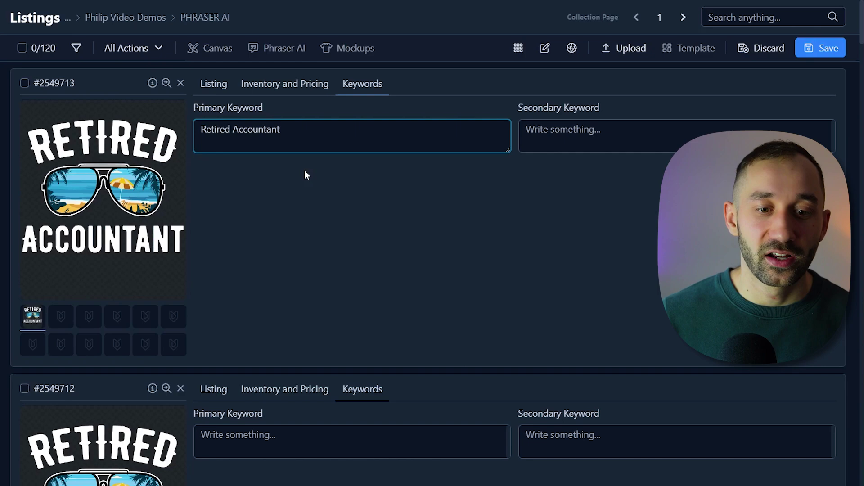
scroll(304, 171, down, 3)
click(320, 280)
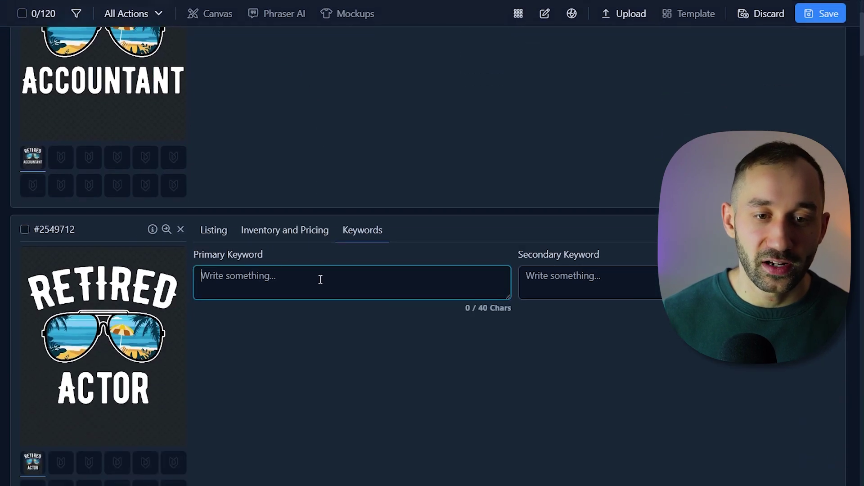
text(Retired Actor)
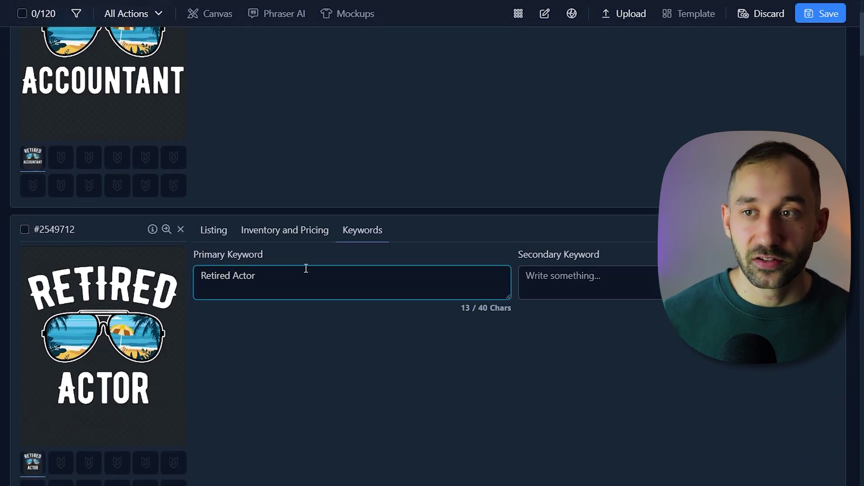
scroll(300, 255, down, 5)
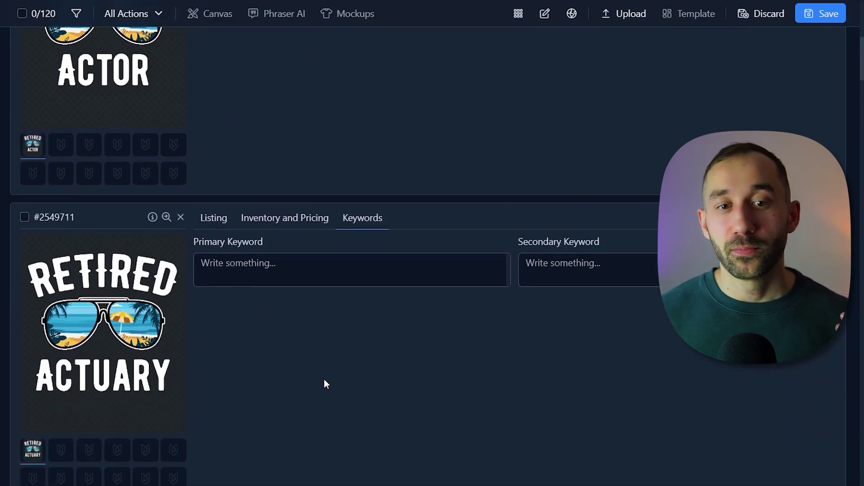
key(shift+Tab)
scroll(297, 247, up, 5)
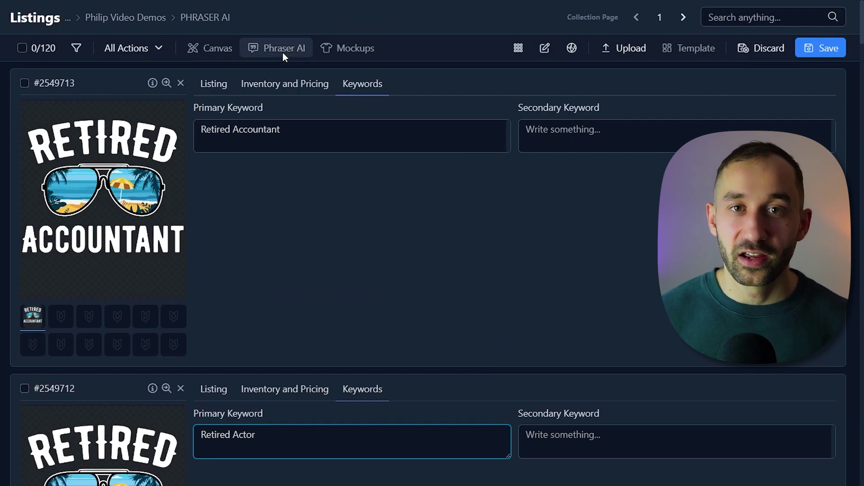
scroll(340, 291, down, 5)
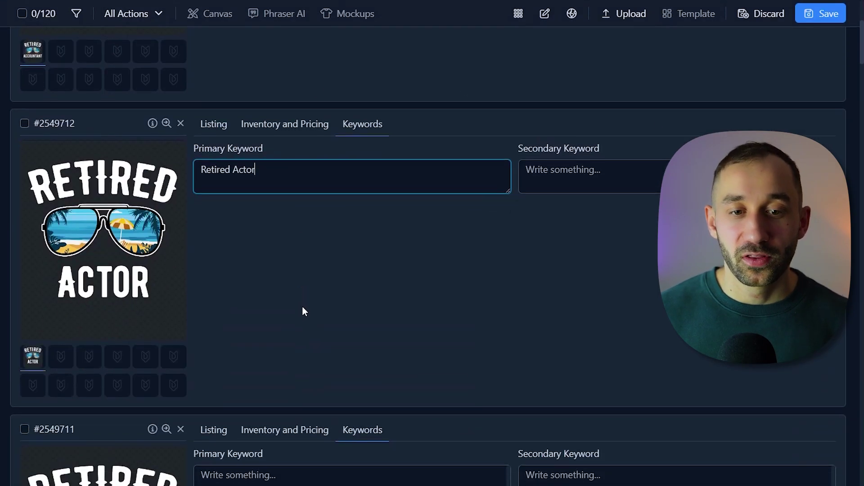
scroll(302, 307, up, 5)
scroll(289, 333, down, 10)
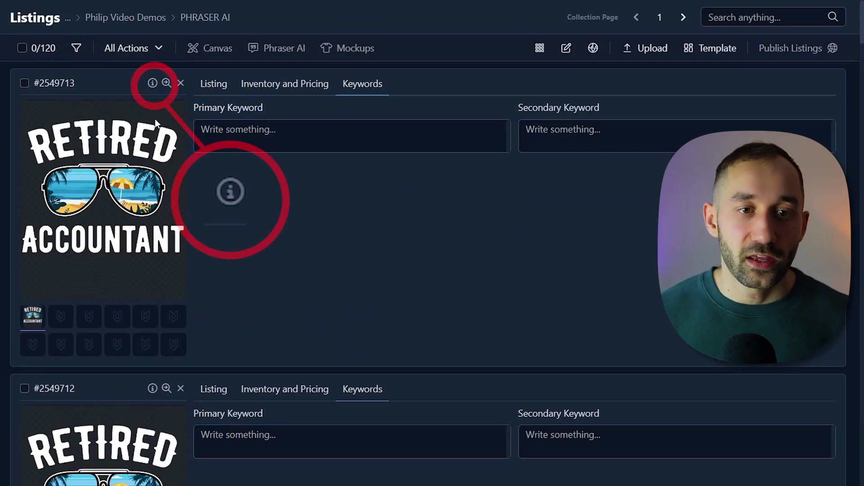
Step: Show the artworks' file name details and scroll through the listings
click(153, 85)
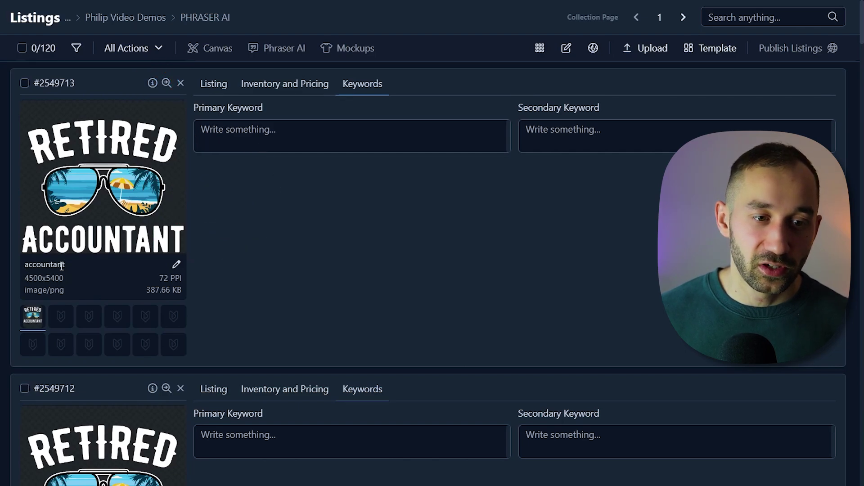
scroll(62, 266, down, 10)
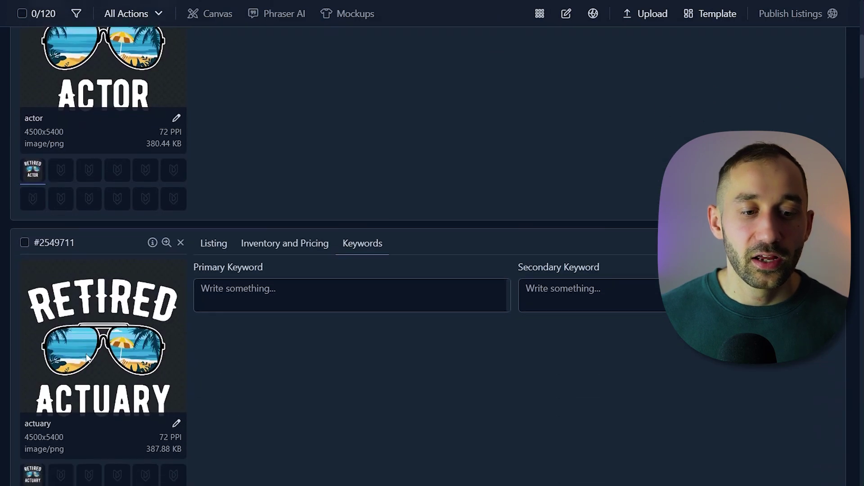
scroll(85, 354, down, 1)
scroll(75, 379, down, 4)
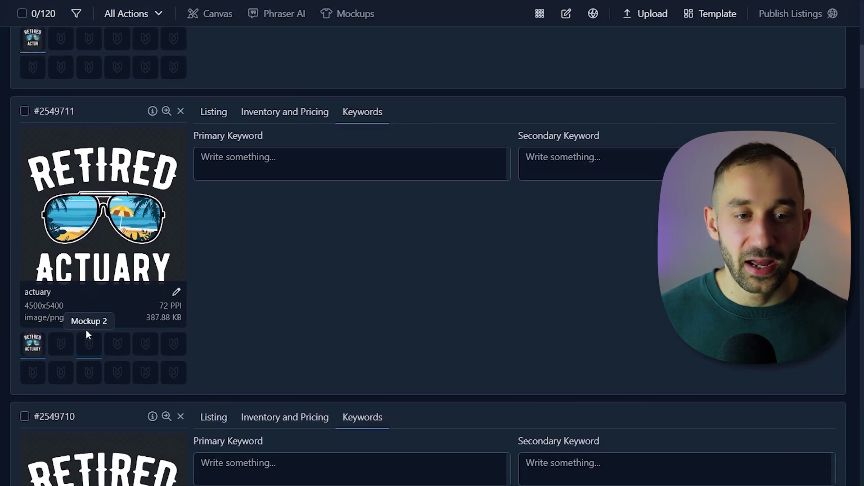
scroll(117, 321, down, 9)
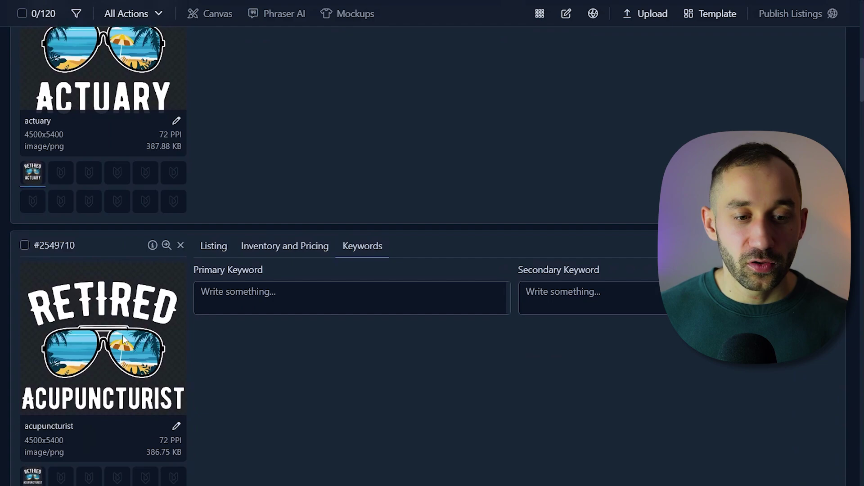
scroll(120, 336, down, 8)
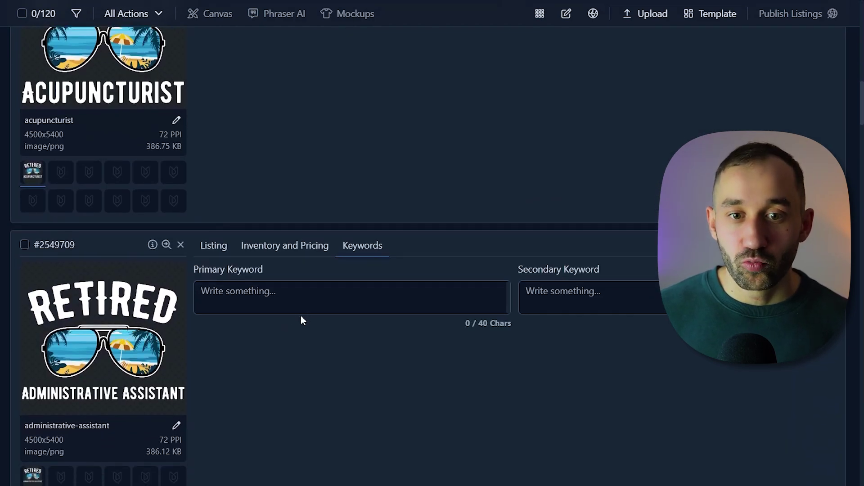
scroll(310, 344, down, 9)
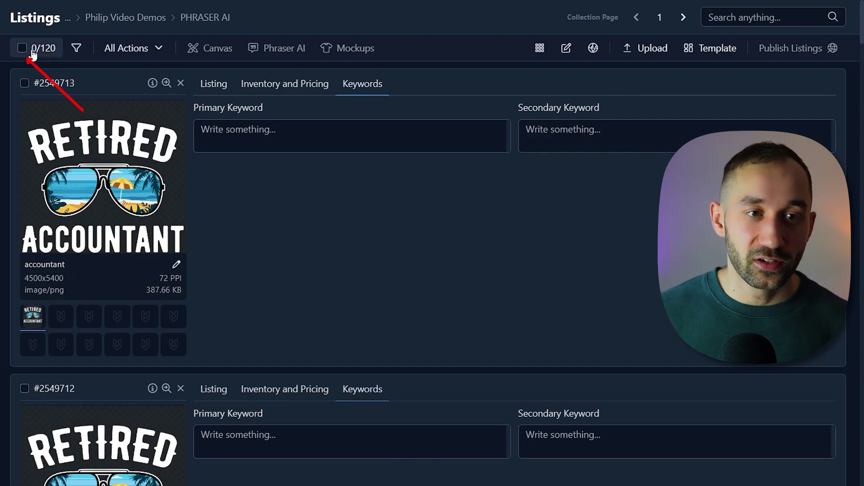
Step: Select all 120 listings and open the All Actions bulk menu
click(51, 49)
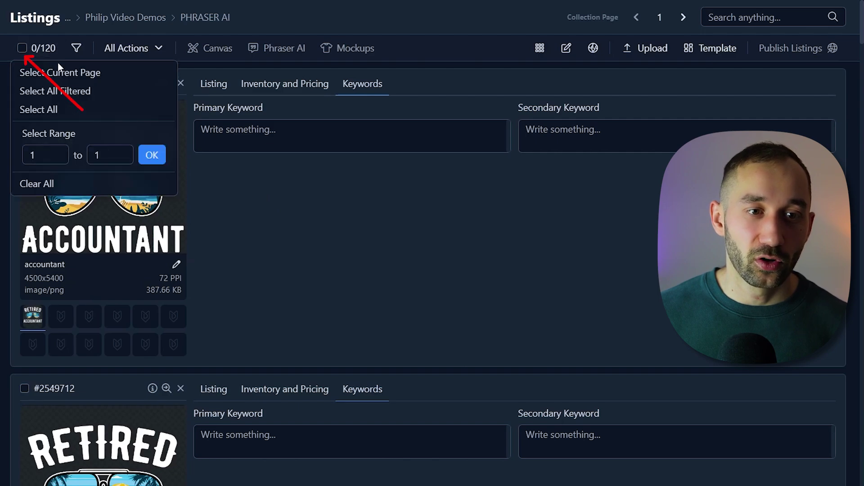
click(57, 51)
click(58, 51)
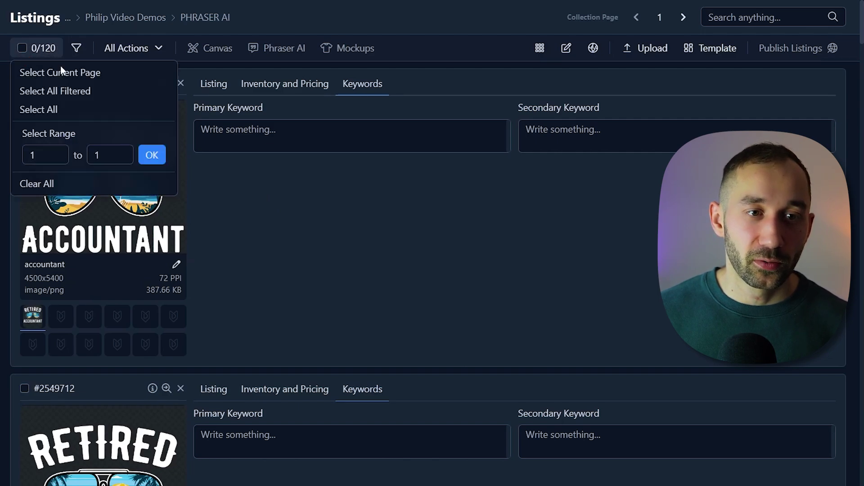
click(39, 109)
click(136, 50)
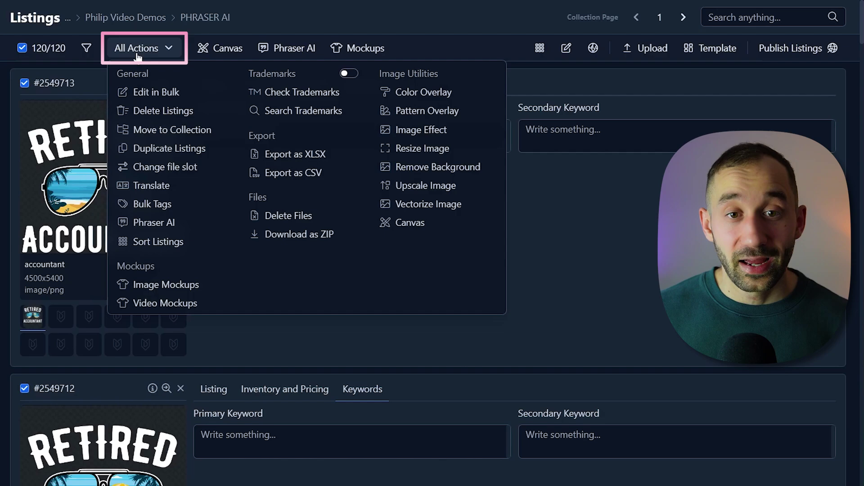
Step: Bulk-set Primary Keyword to a variable holding each main file's name, previewing 'accountant', and apply
click(153, 92)
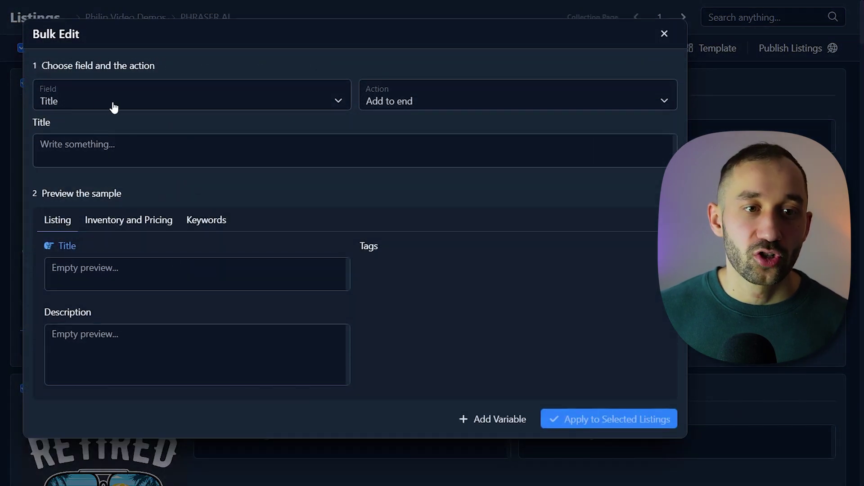
click(138, 104)
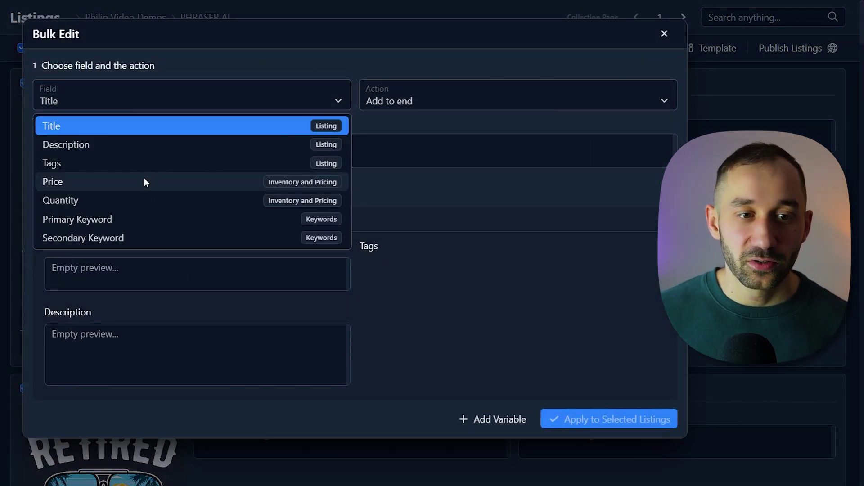
click(137, 219)
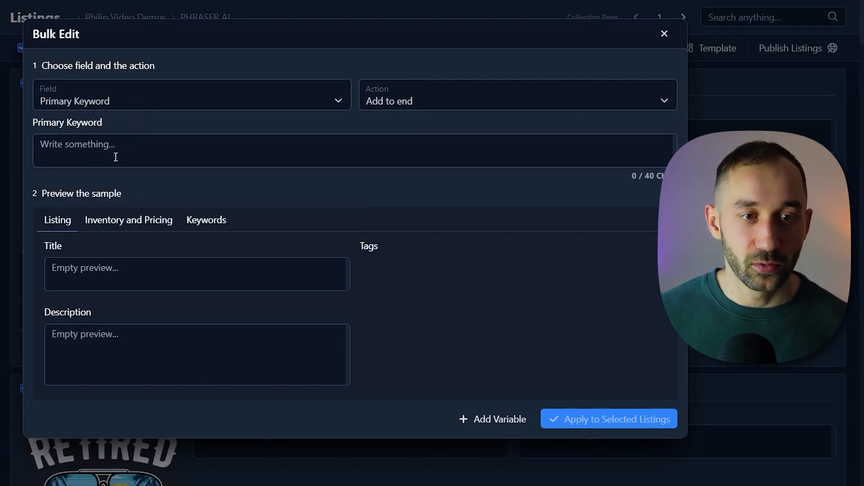
click(61, 145)
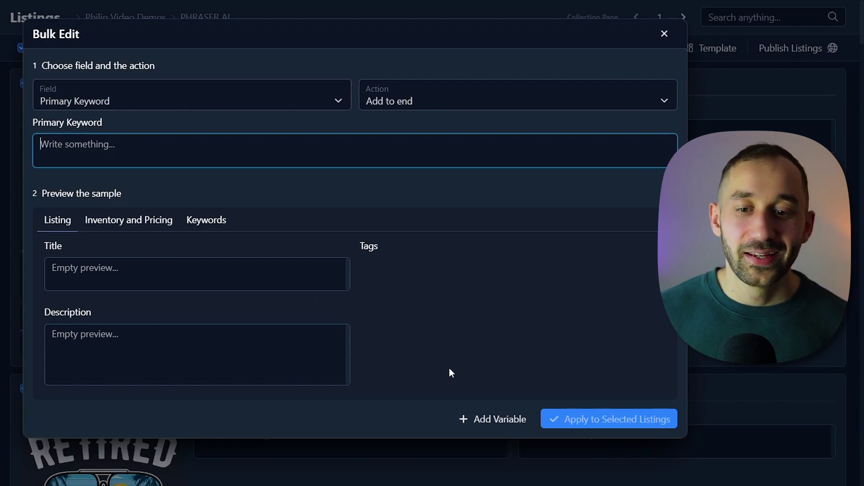
click(508, 422)
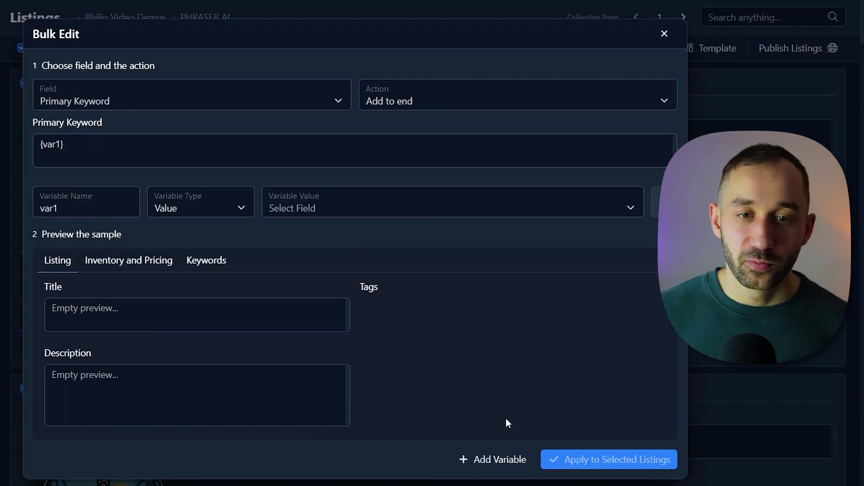
click(205, 213)
click(168, 271)
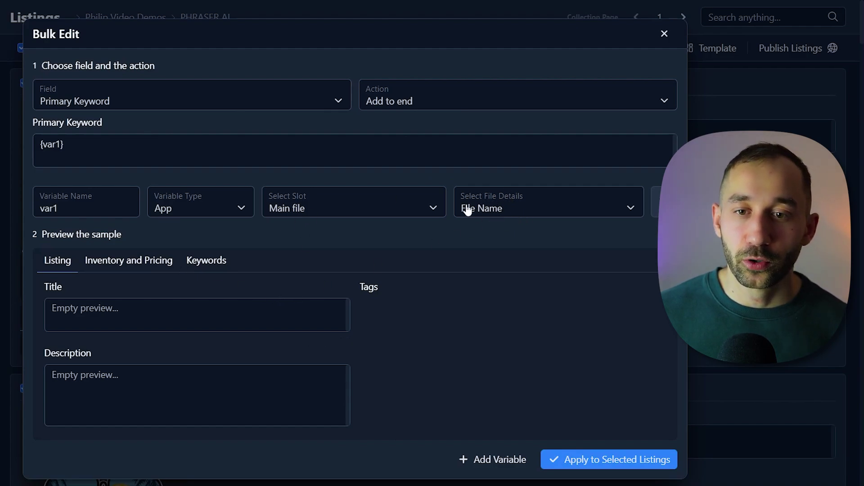
click(208, 262)
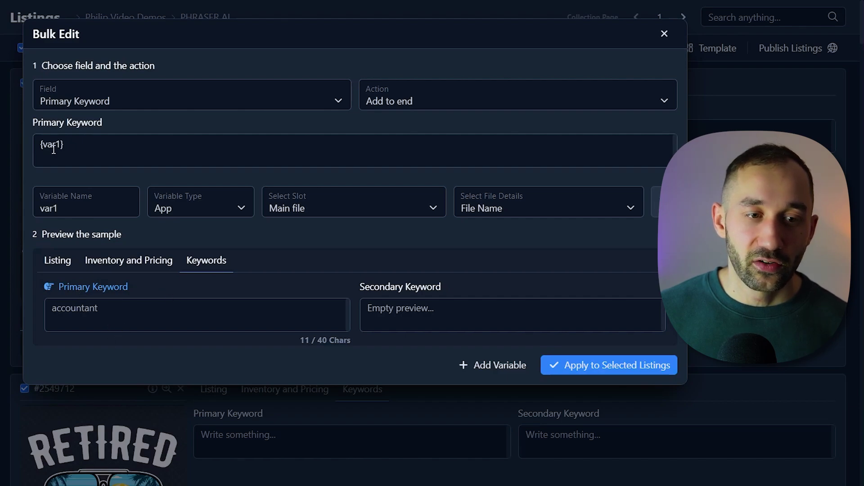
click(579, 367)
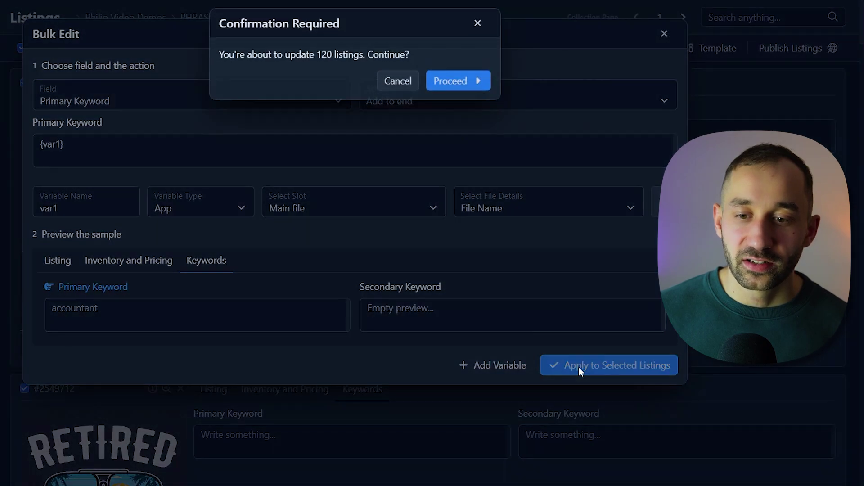
Step: Confirm the file-name keyword update for all 120 listings
click(463, 92)
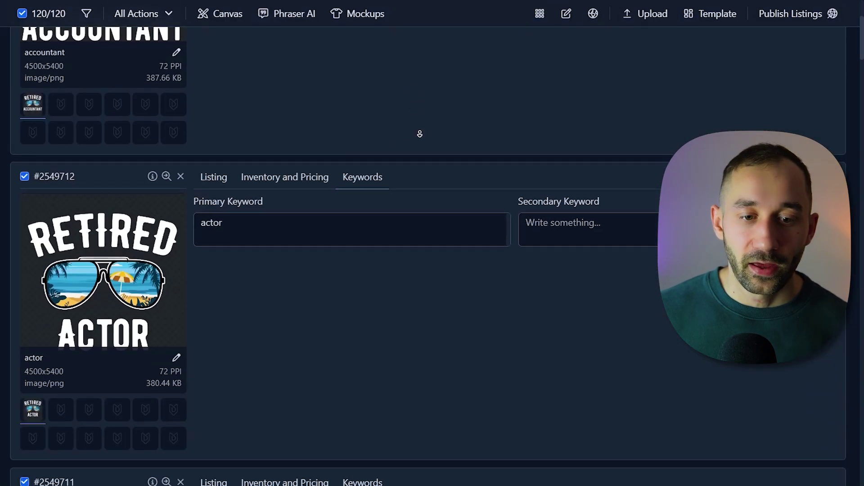
scroll(434, 304, down, 5)
scroll(434, 303, down, 10)
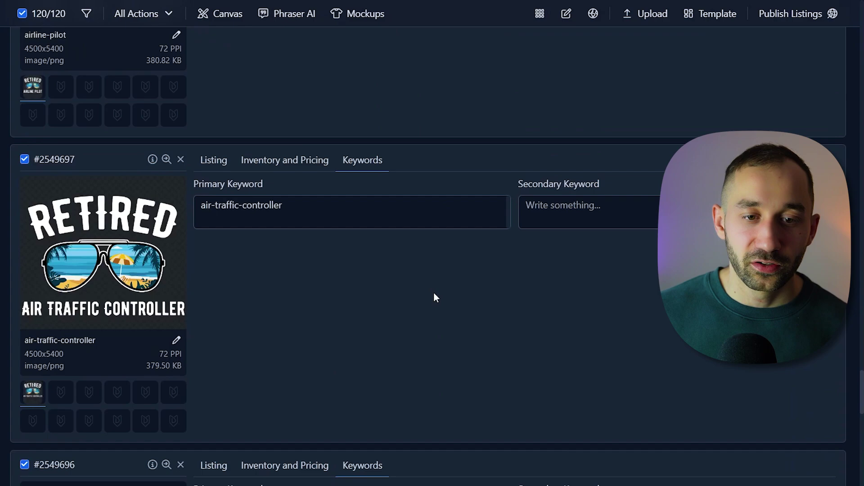
scroll(211, 155, down, 10)
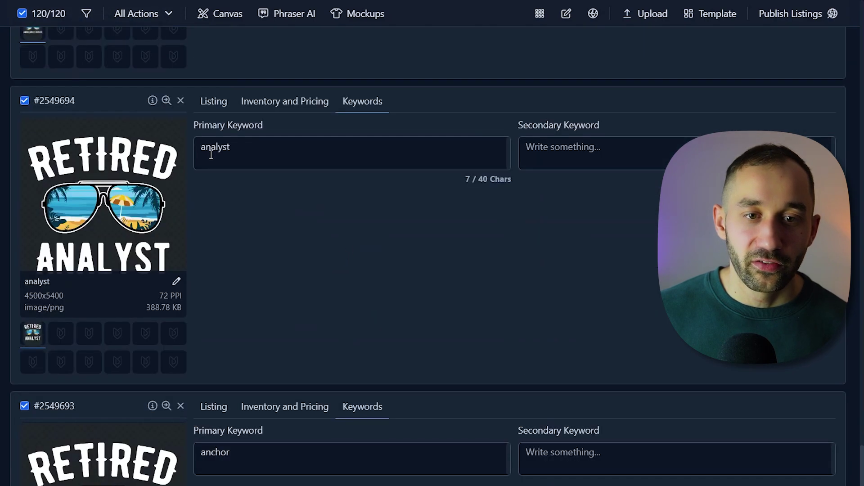
Step: Inspect the new keywords like 'analyst' and hyphenated 'animal-control-worker', then return to the top
double_click(29, 283)
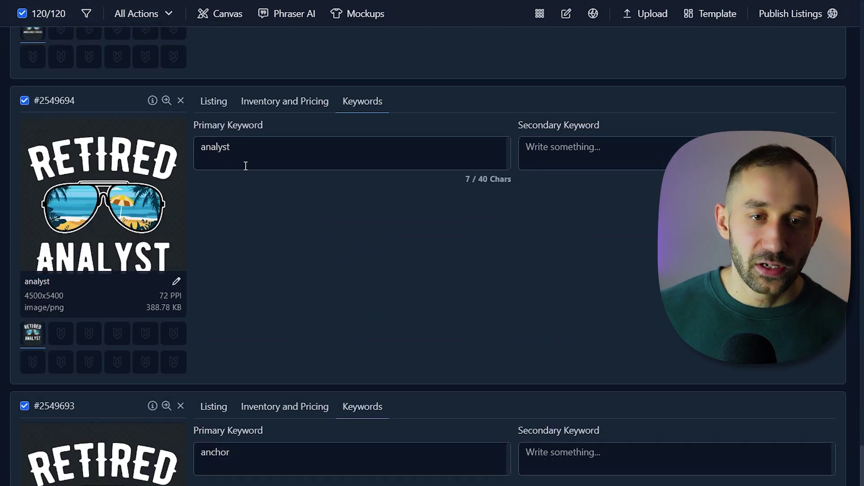
scroll(246, 166, down, 15)
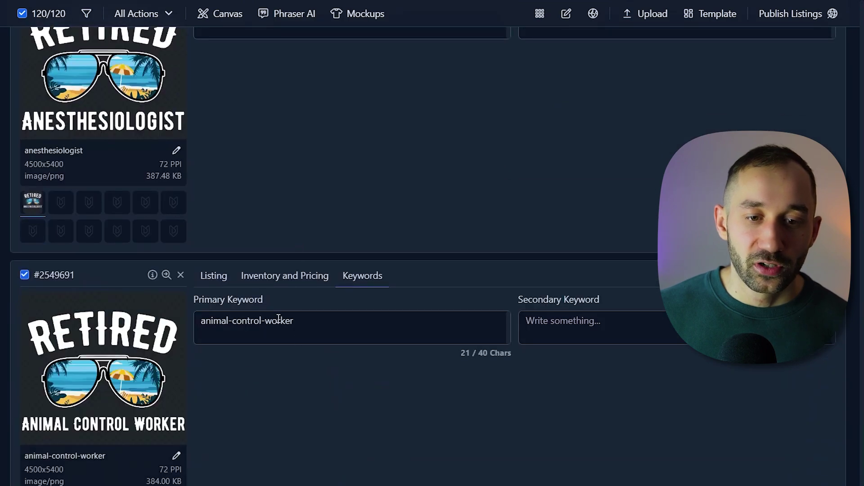
click(263, 320)
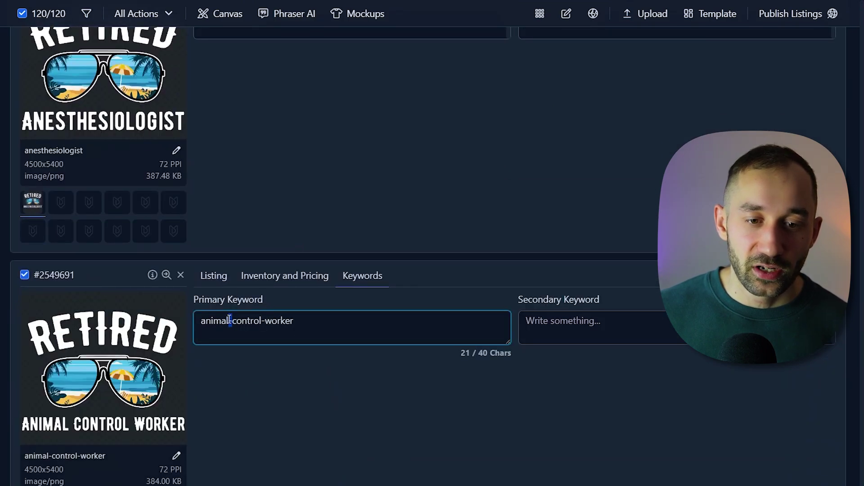
scroll(259, 366, down, 4)
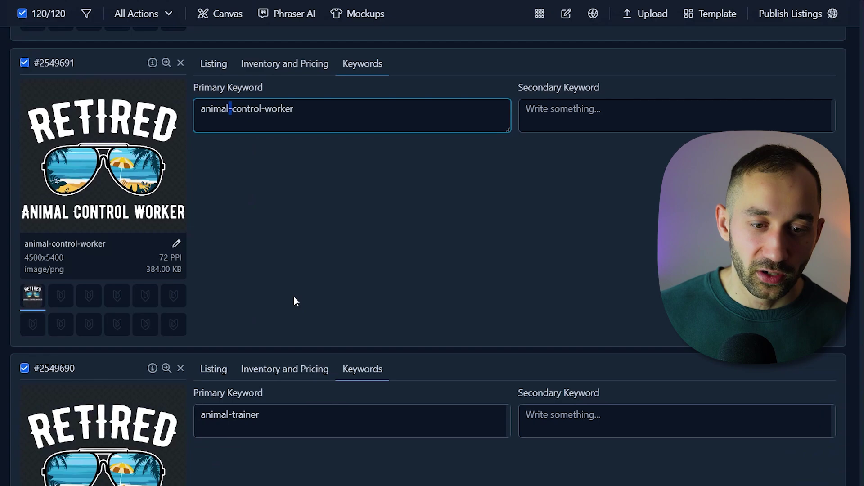
scroll(292, 296, up, 15)
scroll(396, 380, up, 20)
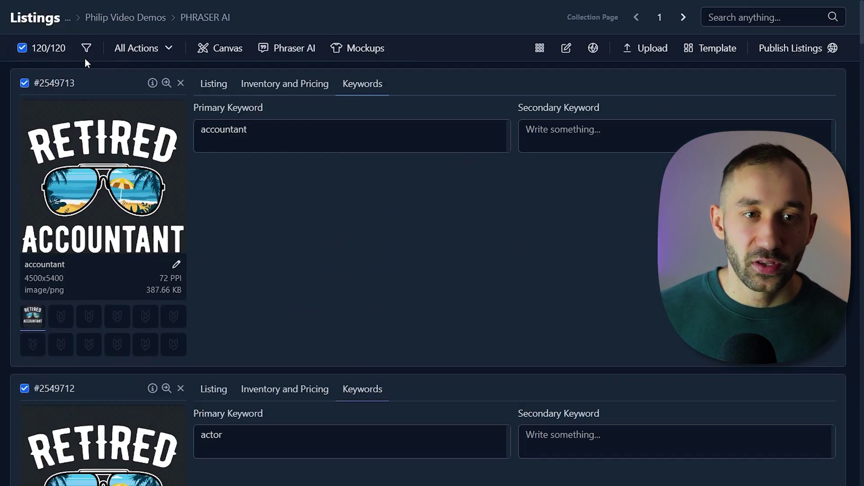
Step: Start a bulk edit of Primary Keyword using the Find and replace action
click(138, 53)
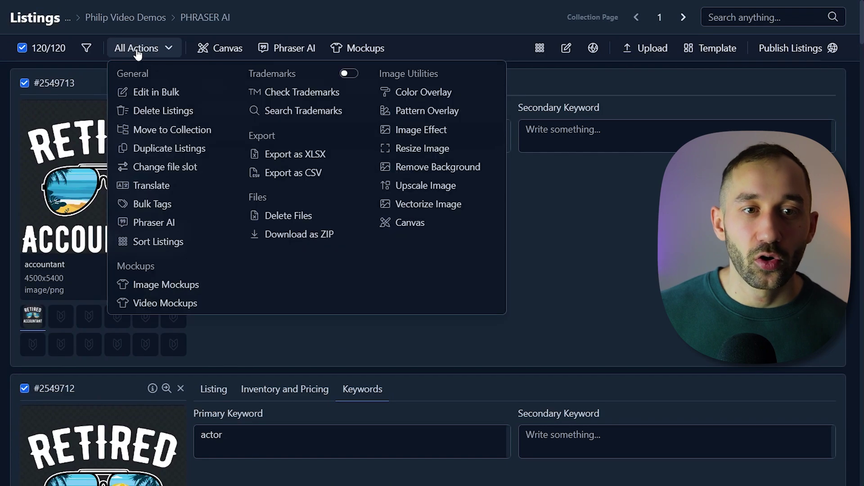
click(153, 90)
click(133, 104)
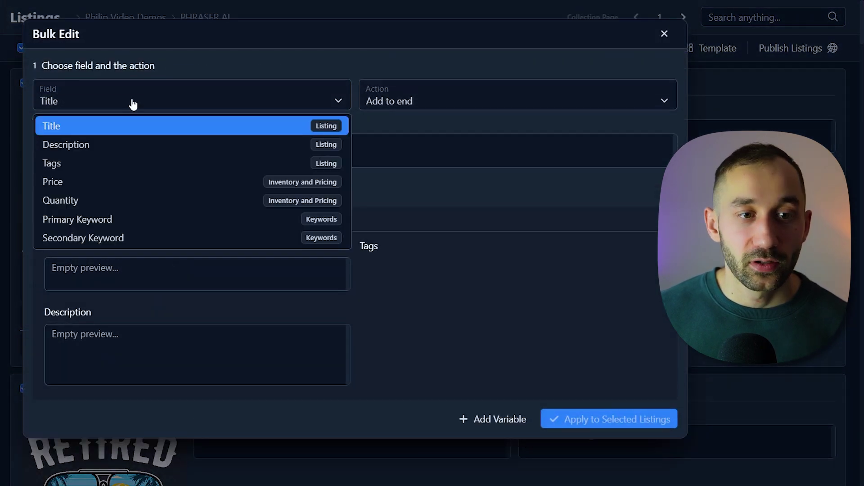
click(119, 219)
click(407, 107)
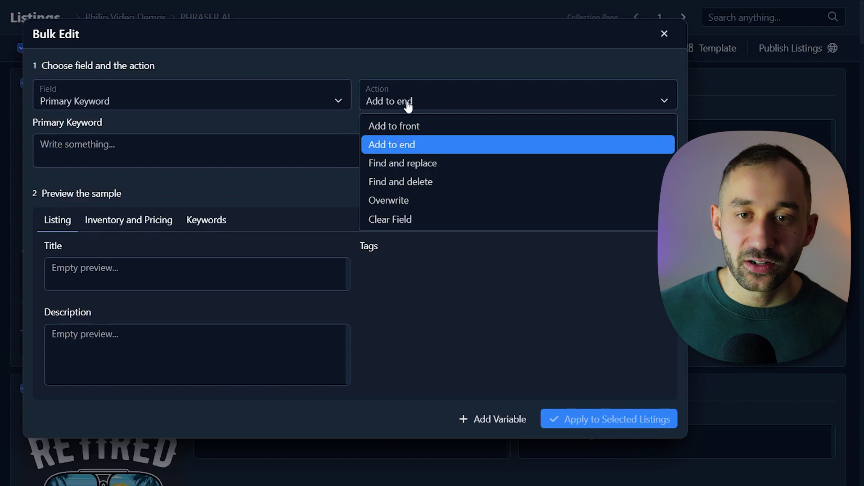
click(428, 163)
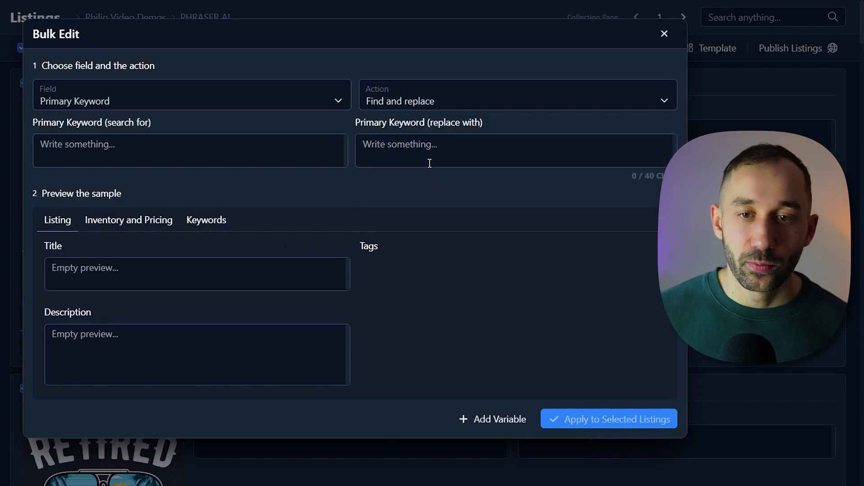
Step: Replace '-' with a space across all 120 listings and confirm
click(68, 148)
text(-)
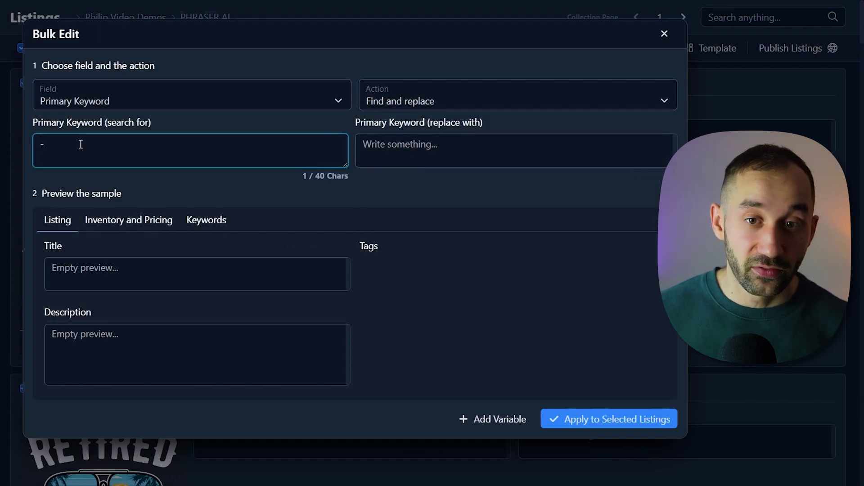
click(376, 148)
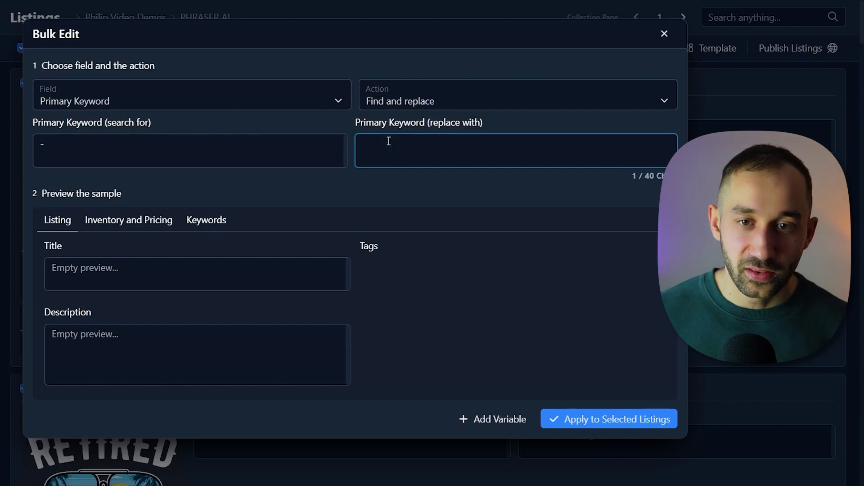
click(593, 417)
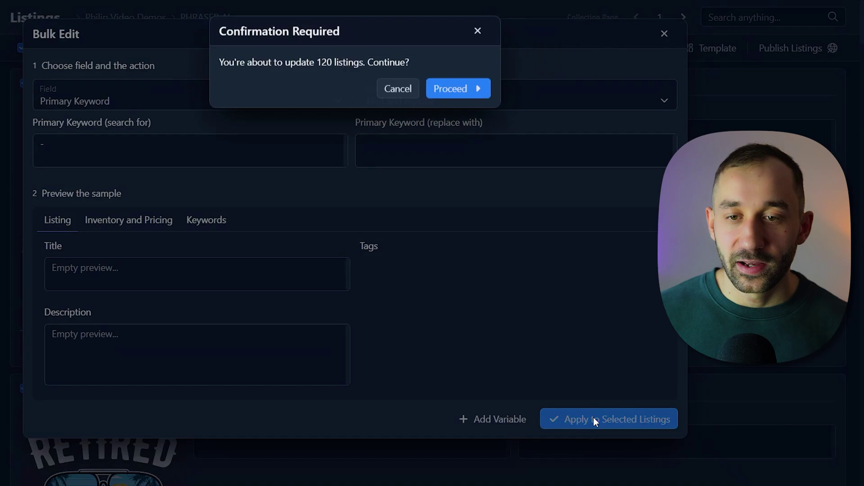
click(463, 96)
scroll(255, 281, down, 3)
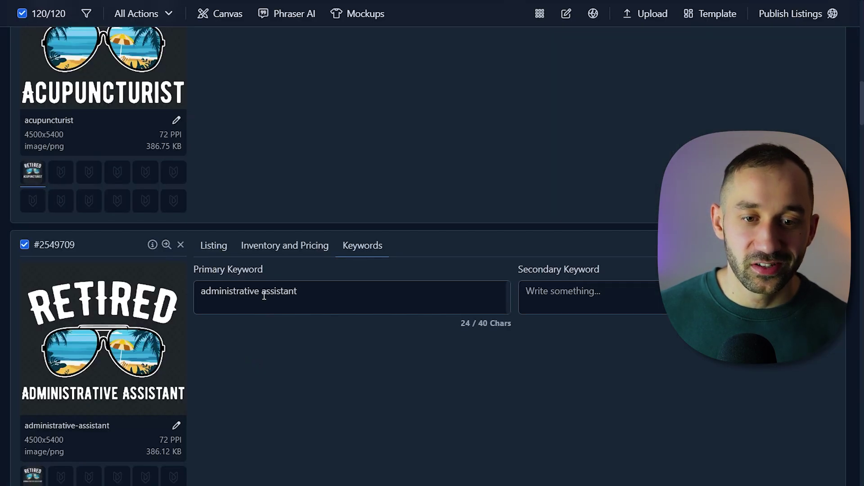
click(260, 291)
scroll(296, 350, down, 5)
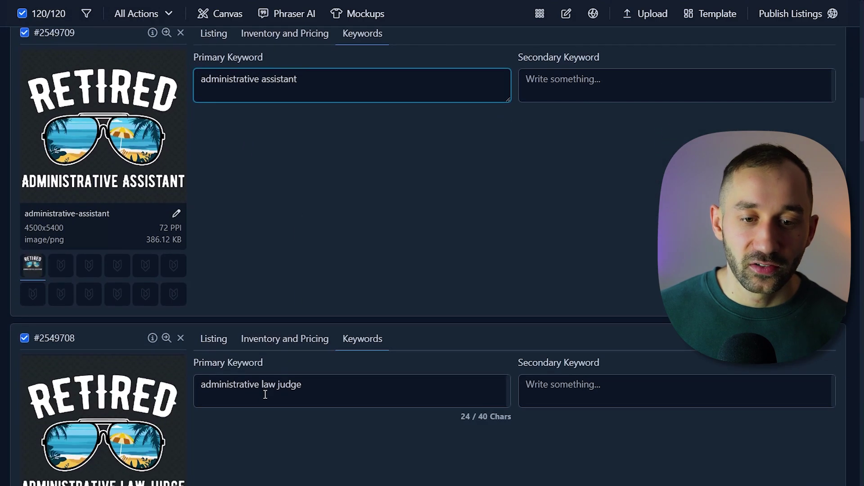
scroll(298, 363, down, 1)
scroll(306, 338, up, 20)
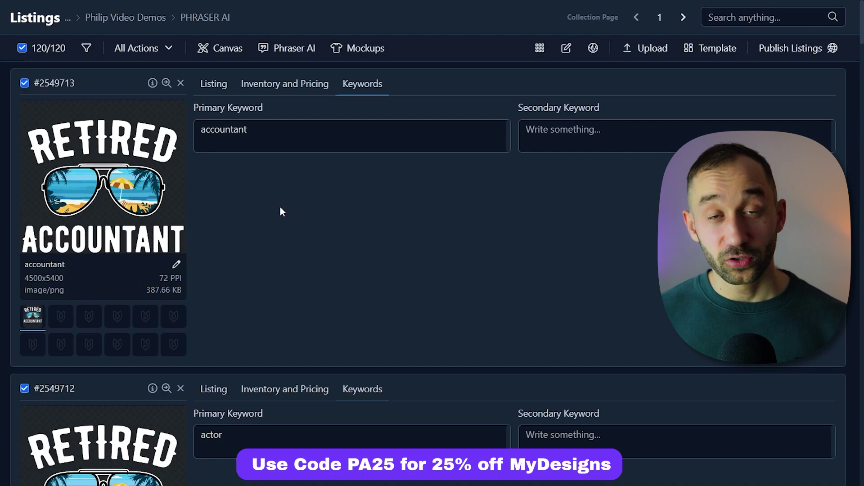
click(216, 127)
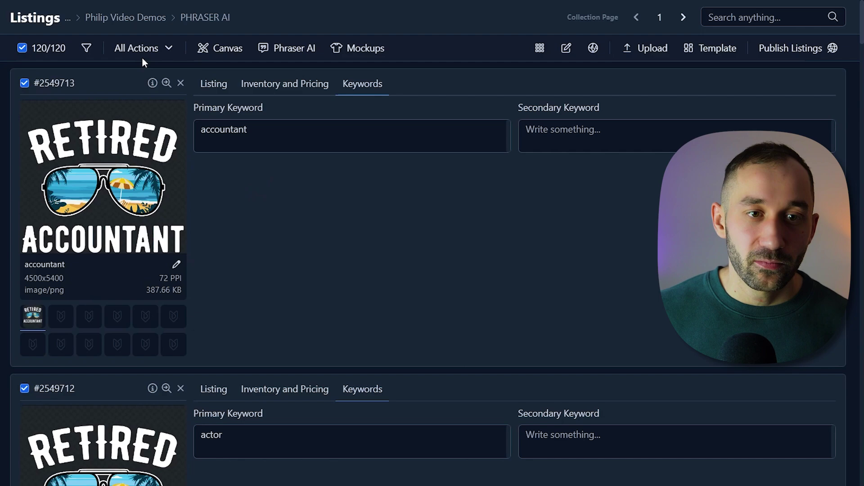
Step: Set up a bulk edit that adds 'Retired ' to the front of the Primary Keyword
click(165, 50)
click(142, 89)
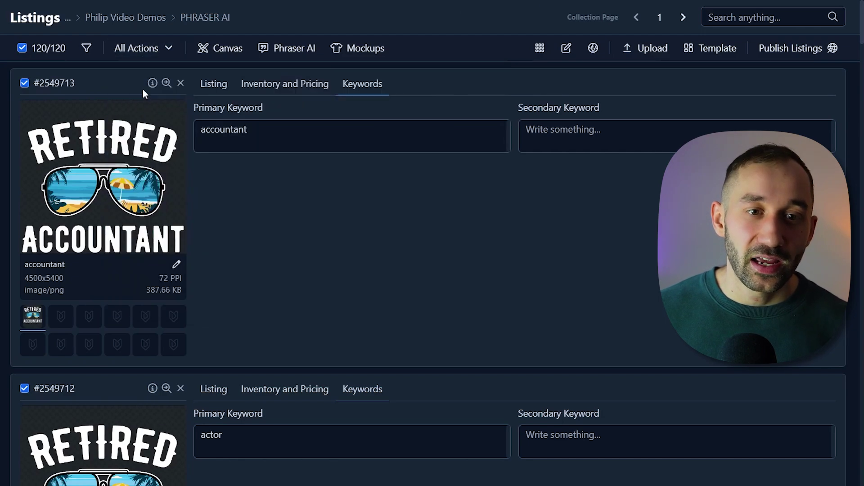
click(145, 99)
click(143, 218)
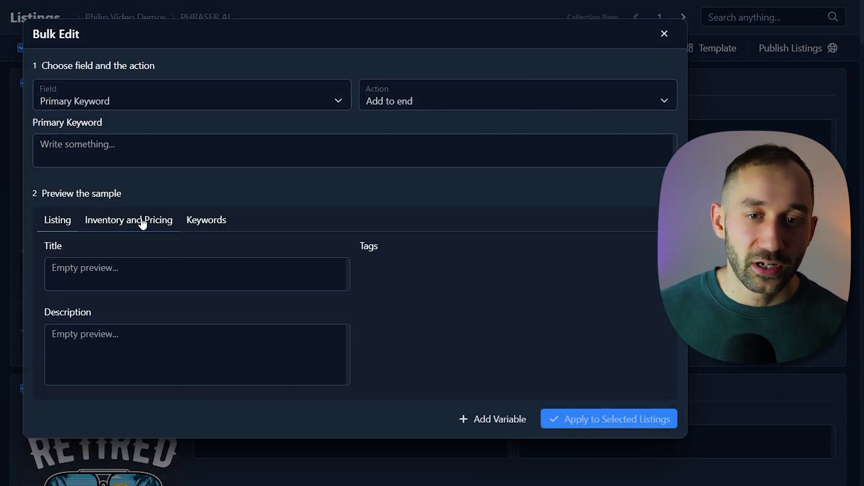
click(436, 110)
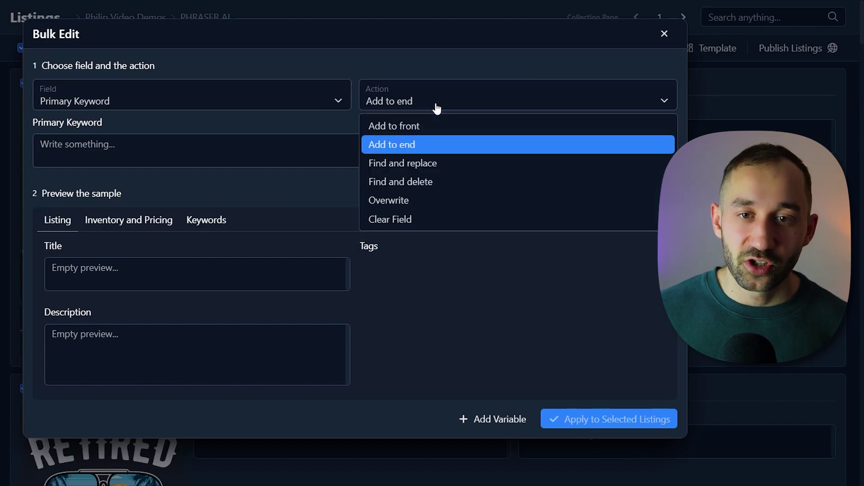
click(406, 126)
click(260, 147)
text(Retired)
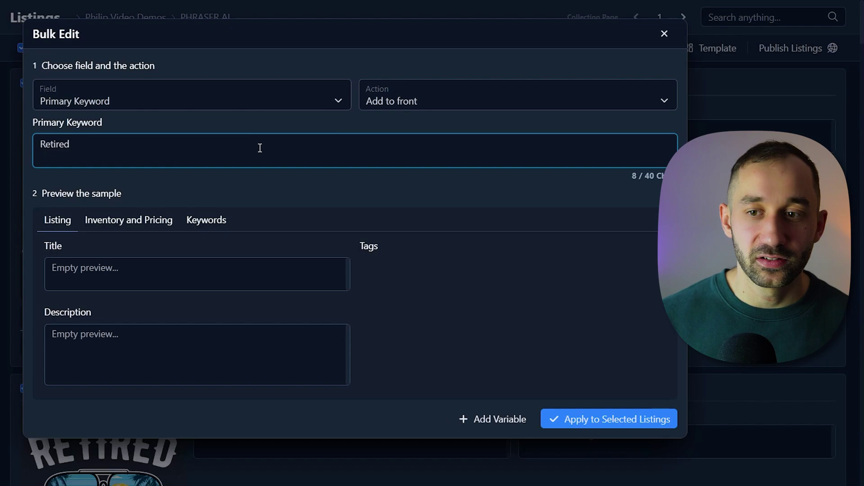
Step: Preview 'Retired accountant', apply the prefix to all 120 listings, and review the results
click(211, 223)
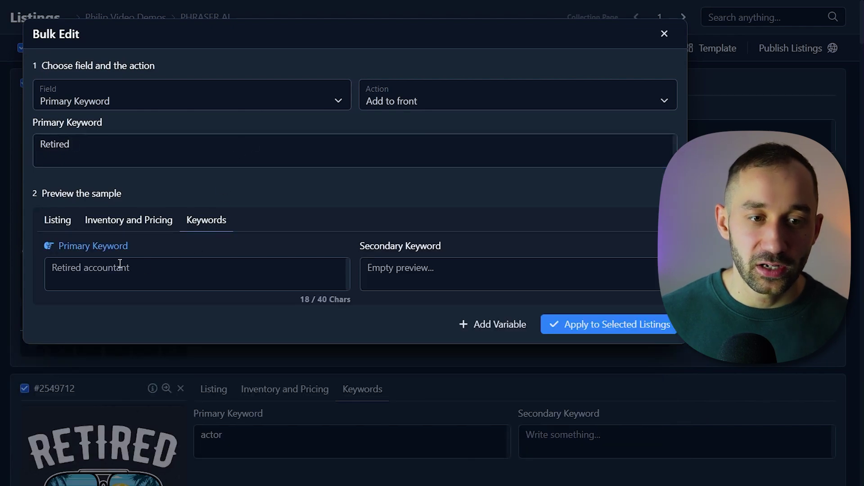
drag(51, 269, 133, 269)
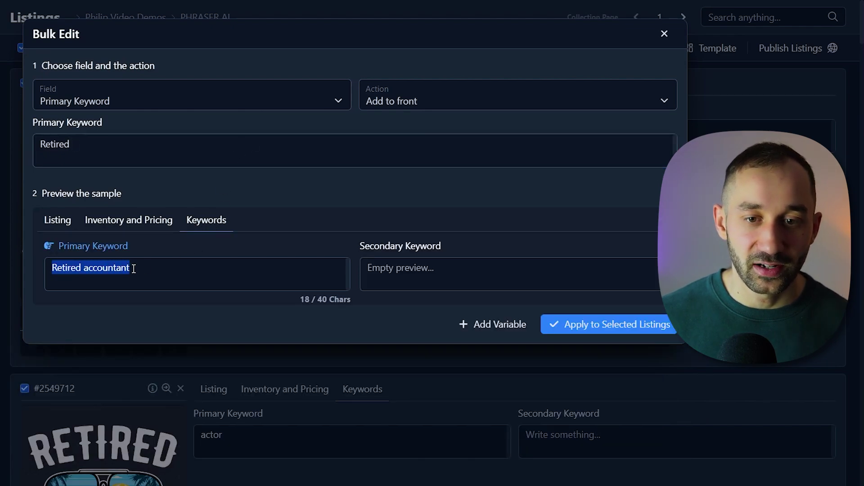
click(147, 270)
click(619, 326)
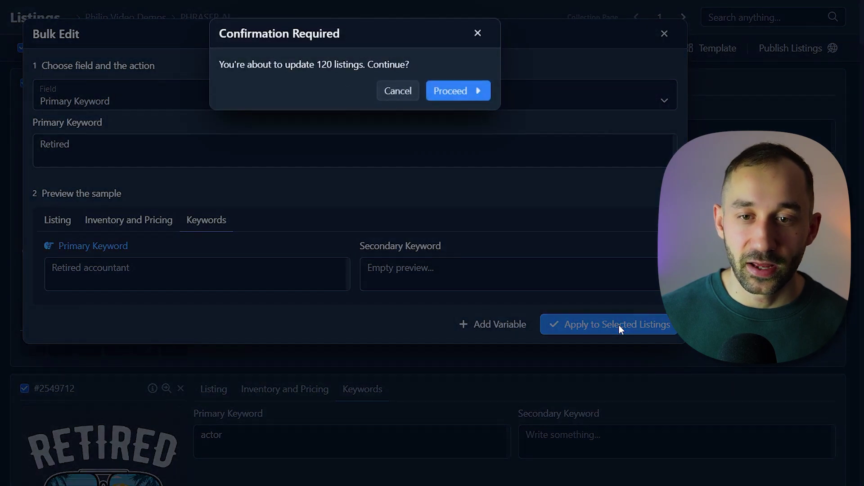
click(458, 90)
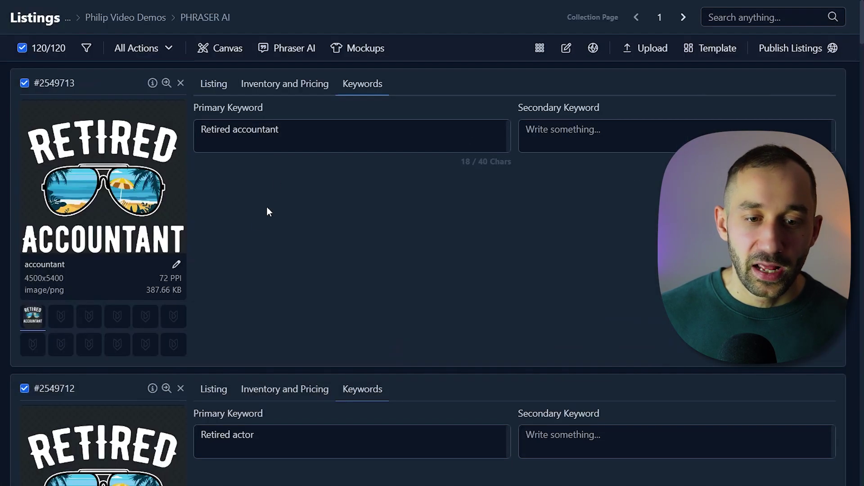
scroll(245, 234, down, 8)
scroll(247, 234, down, 8)
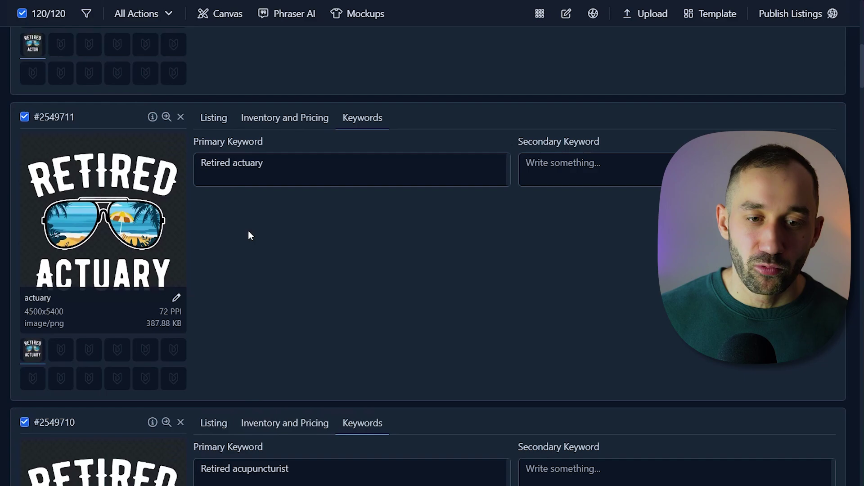
scroll(299, 234, up, 20)
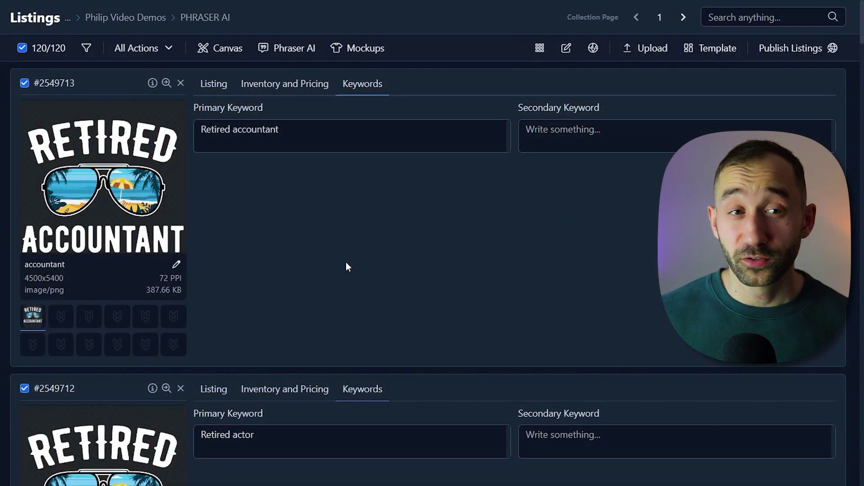
click(45, 48)
click(49, 108)
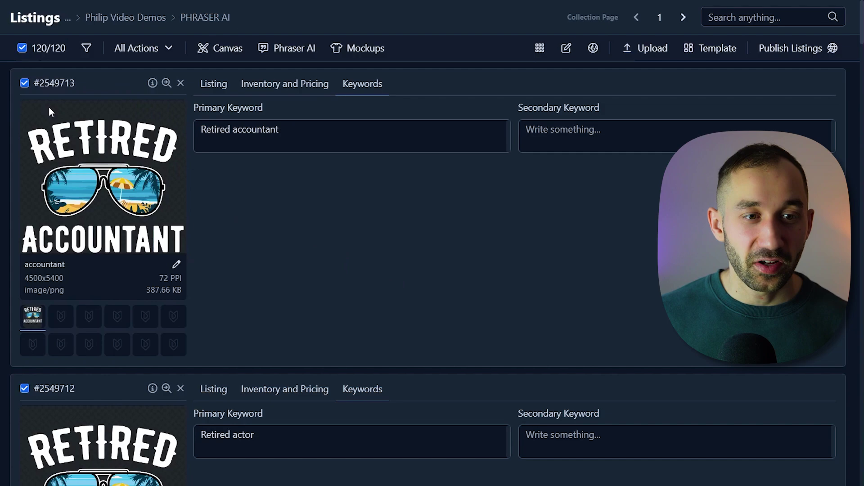
Step: Set Phraser AI to use Primary Keyword as the source with the T-Shirt product type
click(299, 52)
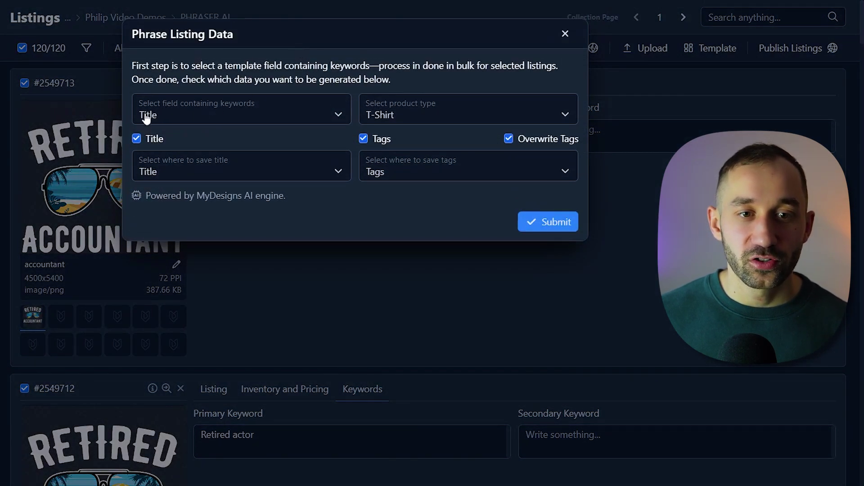
click(218, 120)
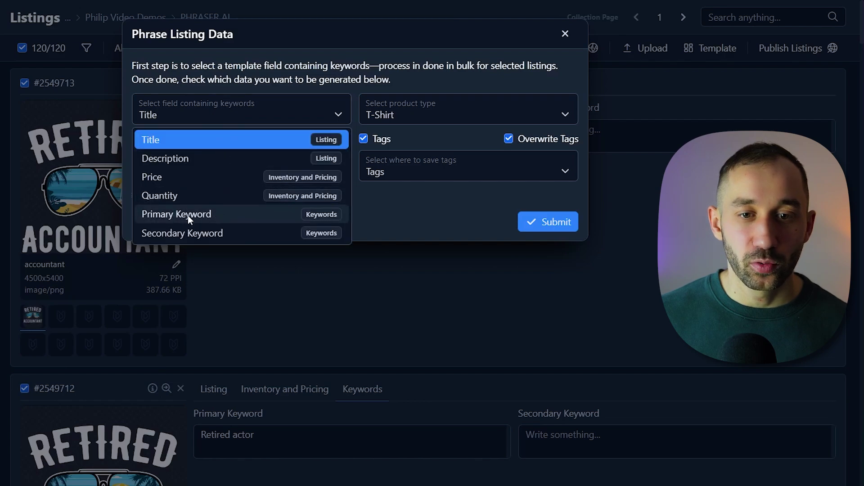
click(220, 216)
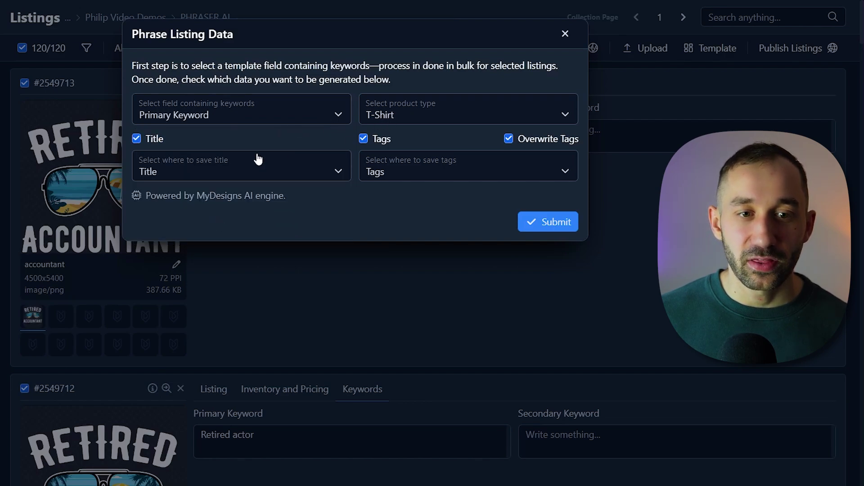
click(408, 116)
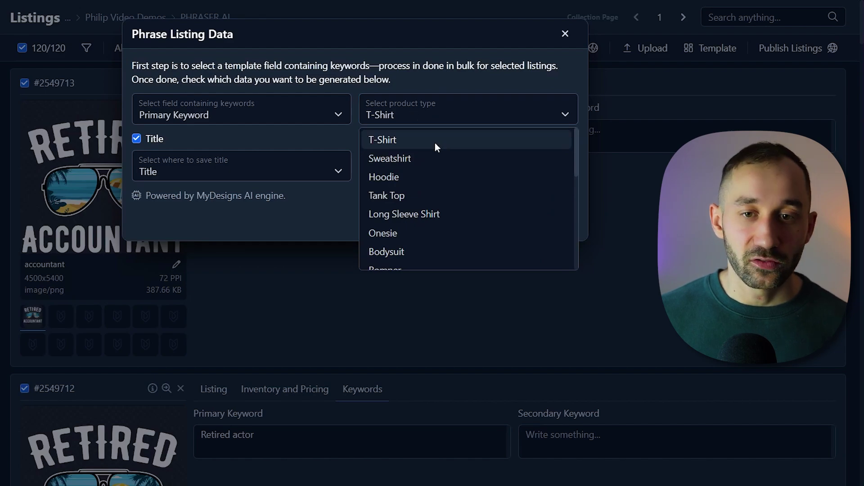
scroll(417, 164, down, 2)
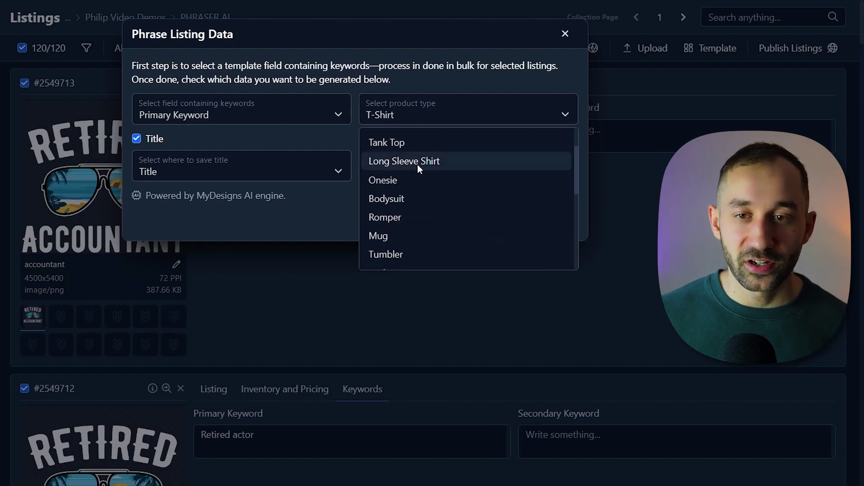
scroll(417, 164, down, 4)
scroll(414, 164, down, 2)
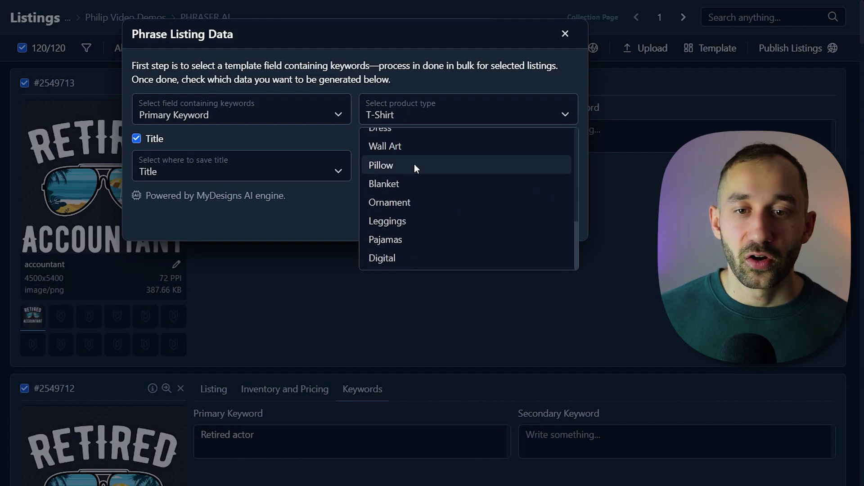
click(428, 119)
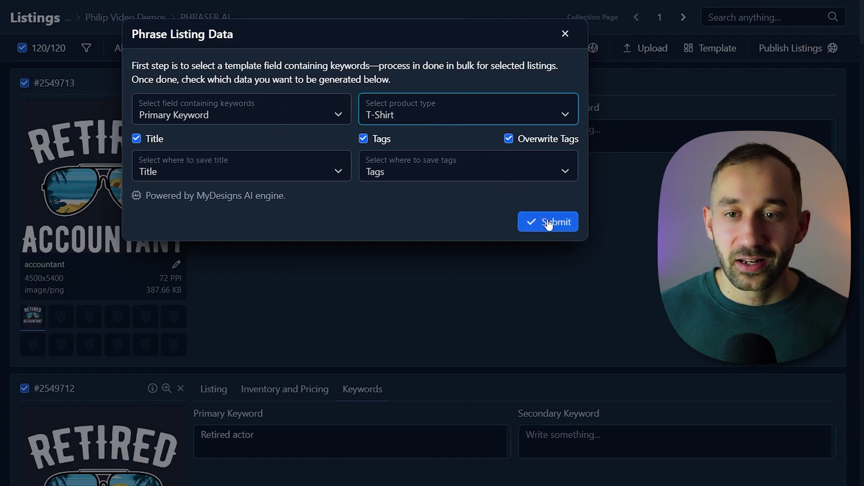
Step: Generate titles and tags for all 120 listings, then view the accountant listing's results
click(548, 223)
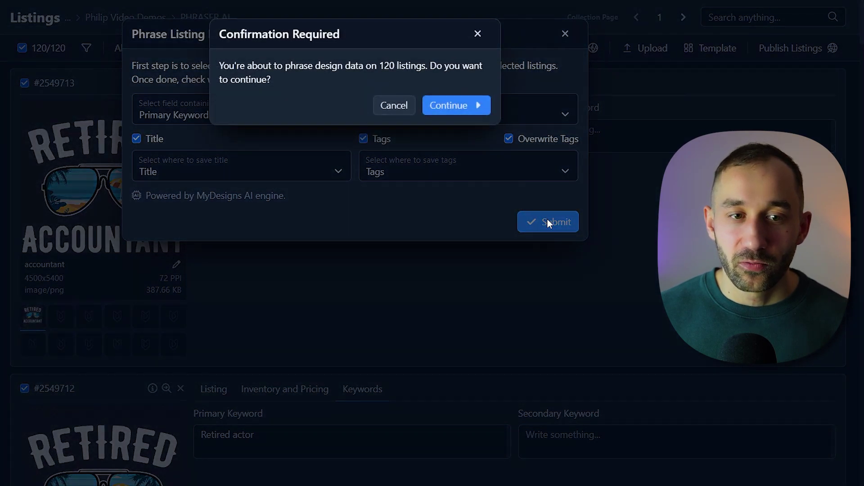
click(476, 107)
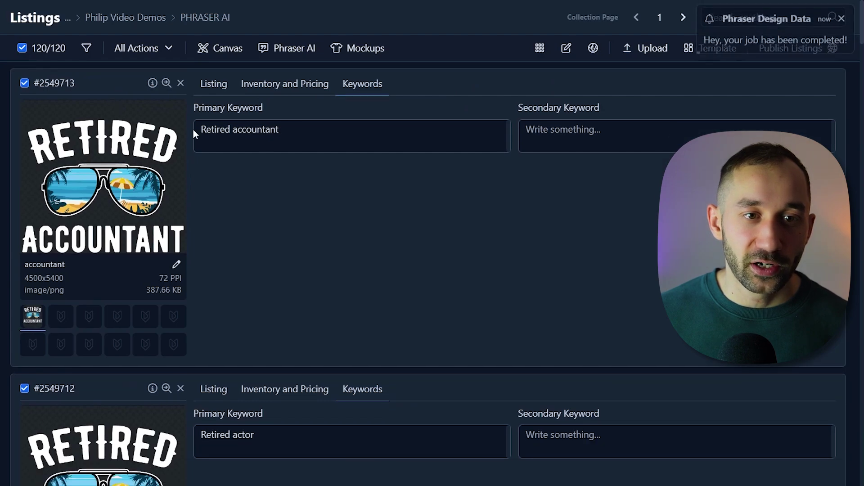
click(301, 147)
click(214, 85)
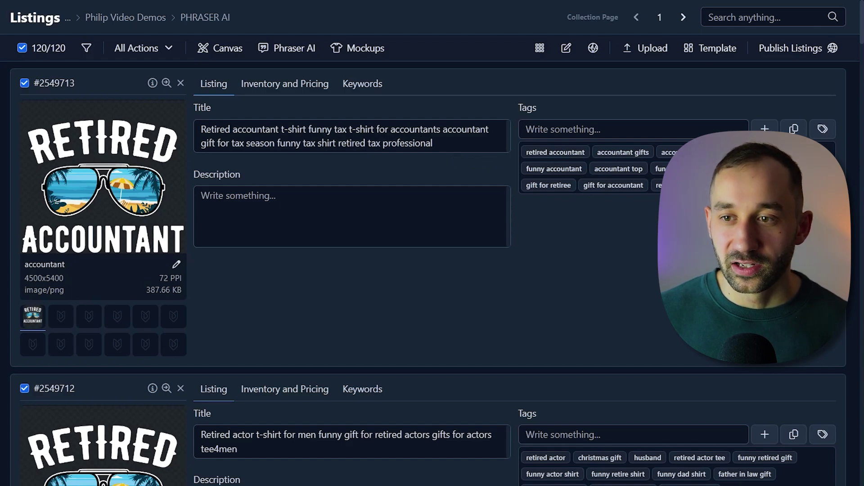
Step: In the Retired actor title, change 'tee4men' to 'tee 4 men'
scroll(571, 212, down, 1)
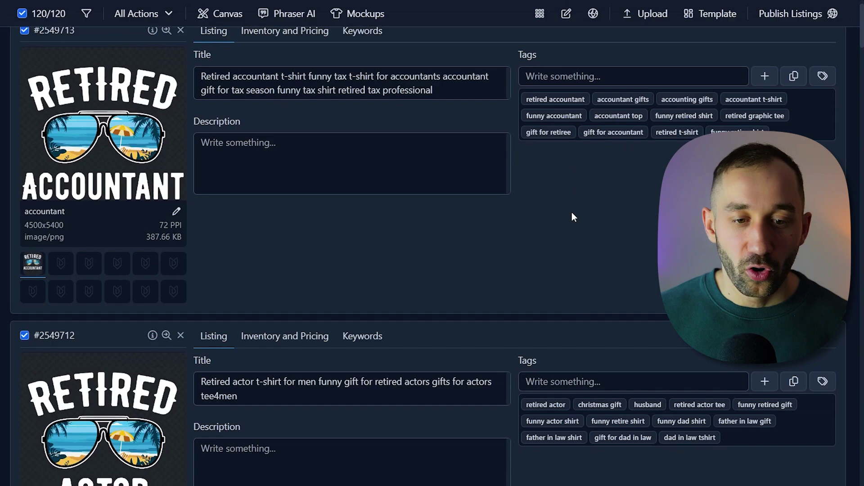
scroll(572, 212, down, 1)
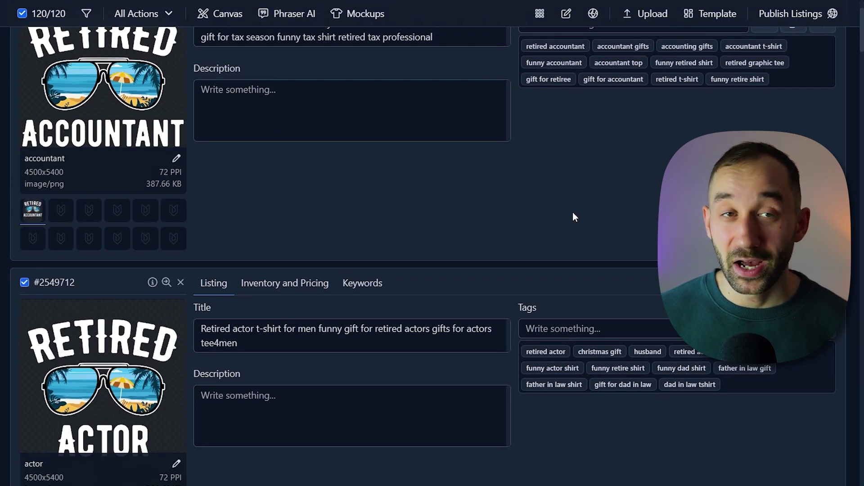
scroll(578, 221, down, 1)
scroll(612, 267, down, 1)
click(256, 233)
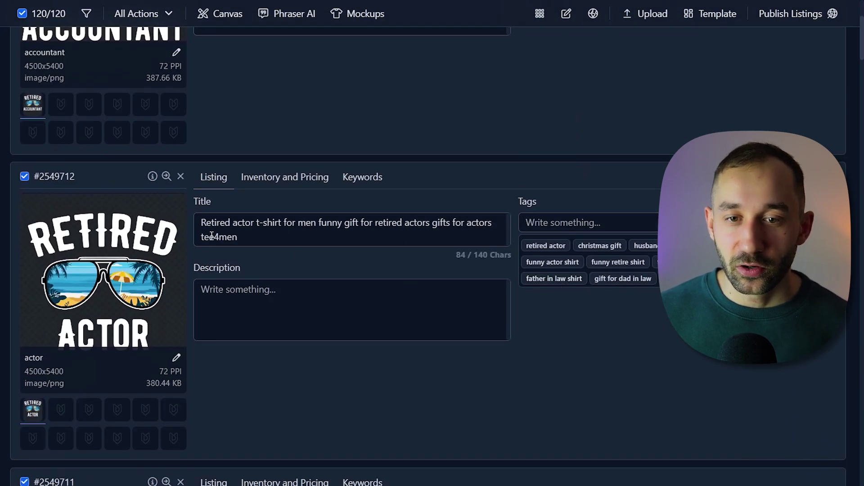
double_click(256, 234)
click(257, 234)
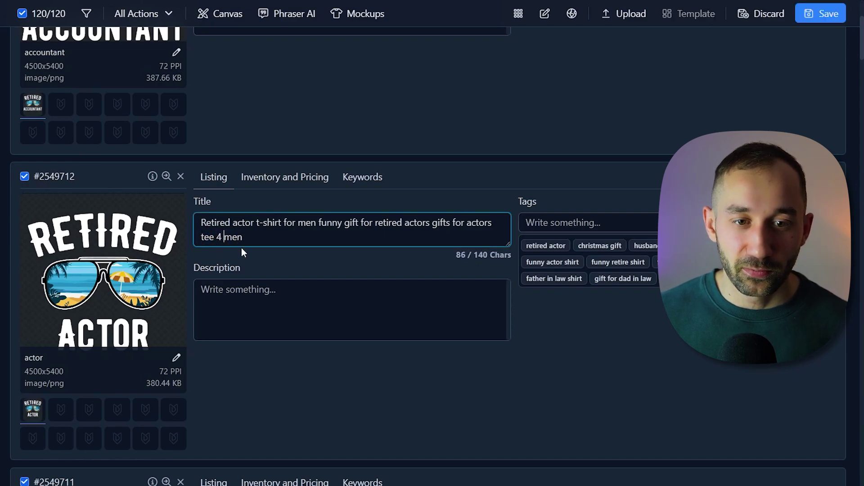
Step: Review the Retired actuary and later listings' titles and descriptions
scroll(637, 264, down, 5)
scroll(596, 164, down, 1)
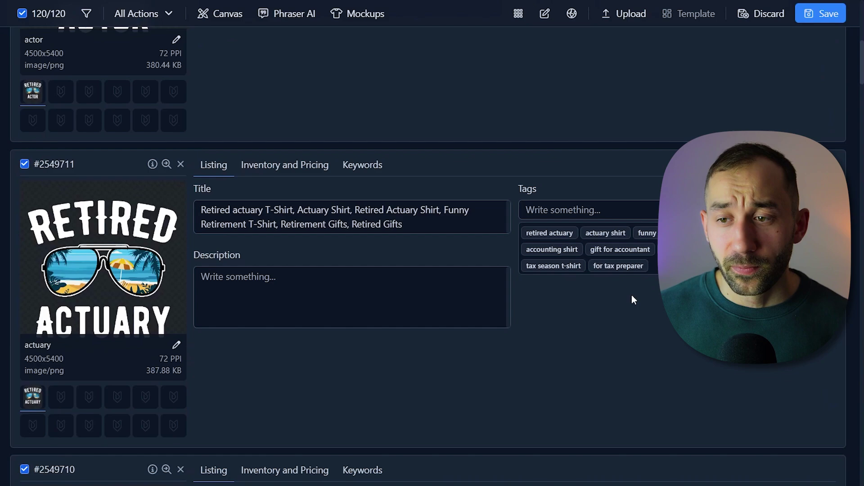
scroll(630, 299, down, 1)
scroll(628, 306, up, 1)
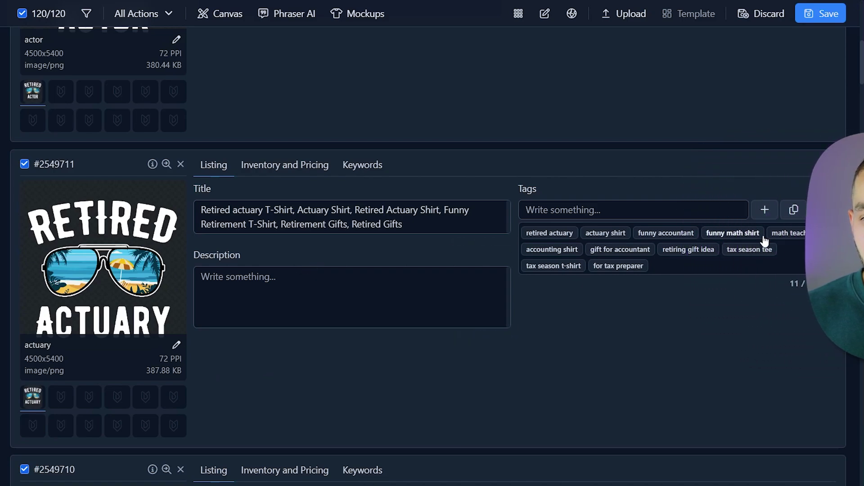
click(747, 239)
click(816, 237)
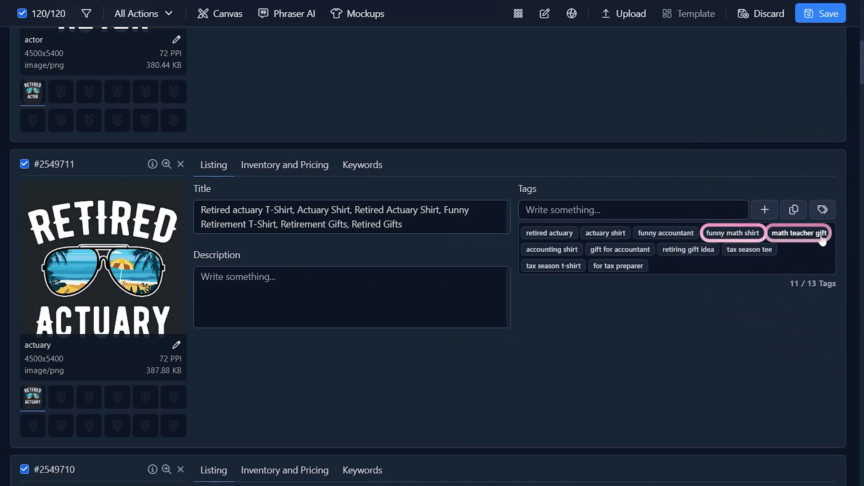
click(556, 250)
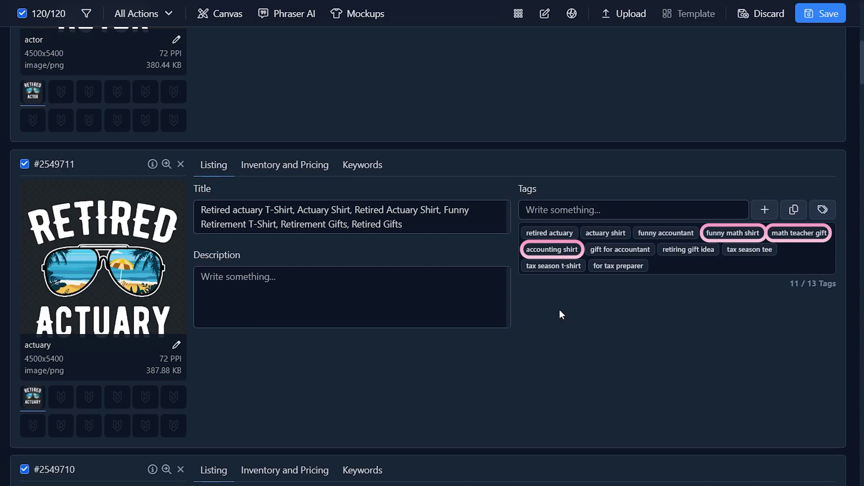
click(449, 312)
click(417, 222)
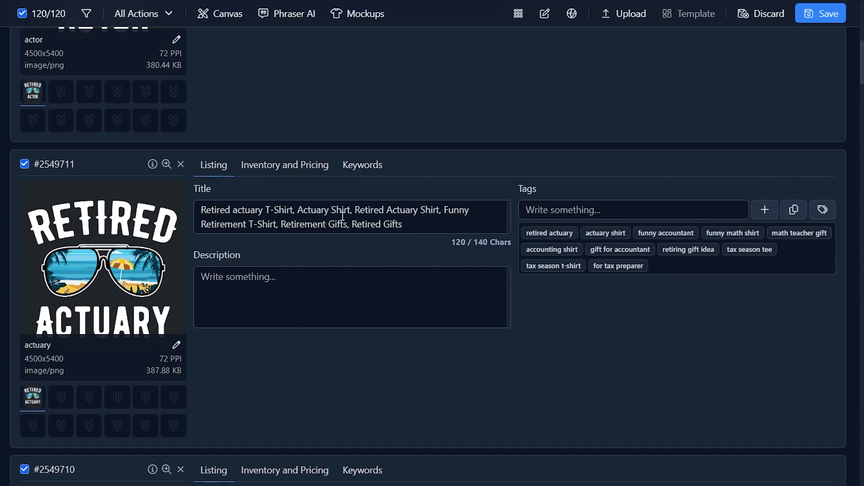
scroll(386, 220, down, 6)
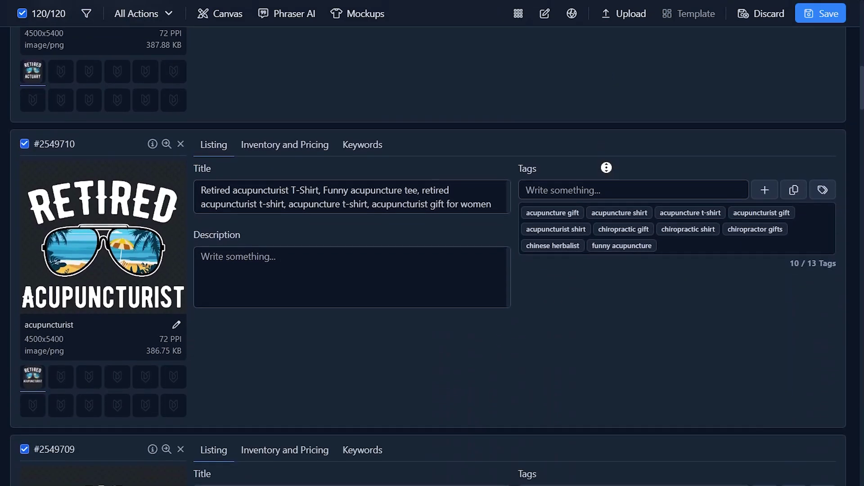
scroll(605, 217, down, 9)
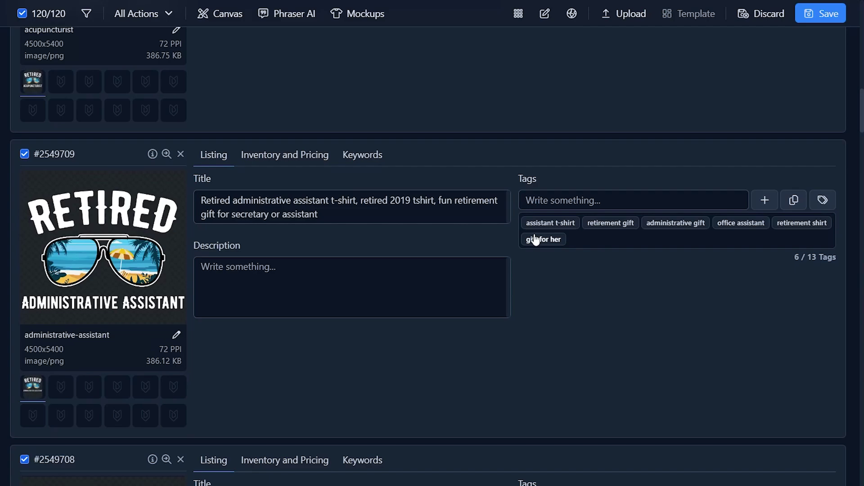
scroll(534, 240, down, 2)
scroll(541, 250, down, 2)
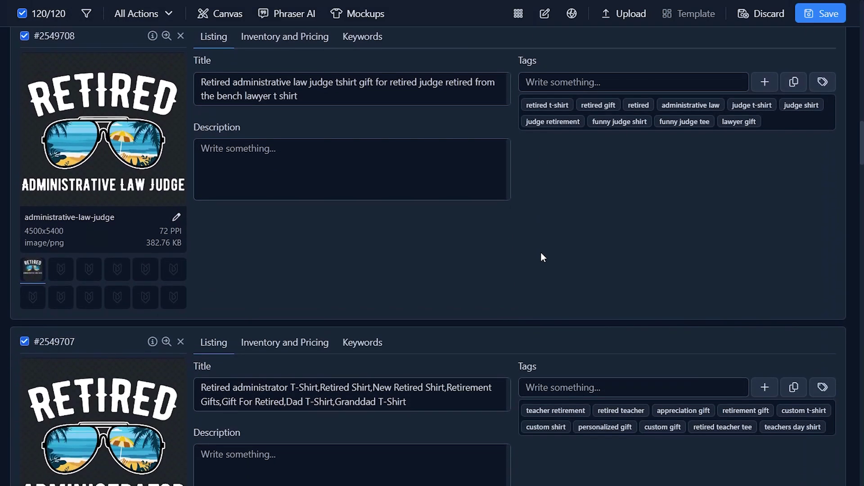
scroll(549, 252, down, 3)
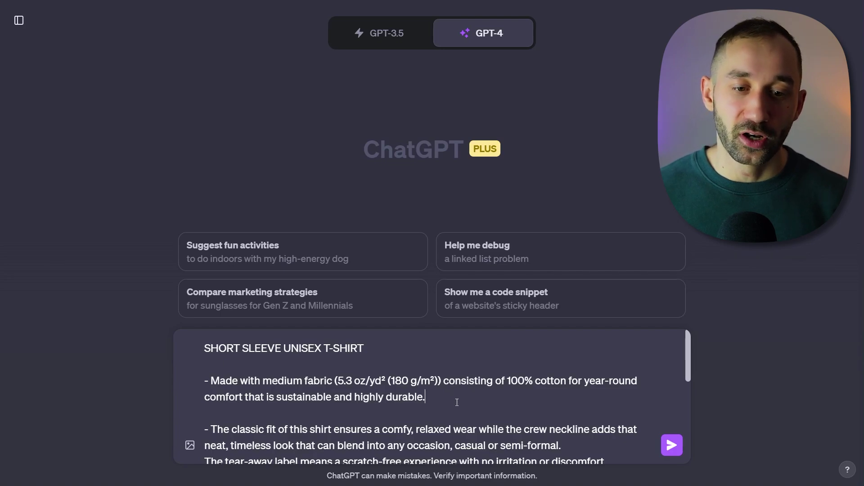
Step: Send ChatGPT the T-shirt spec prompt requesting an emoji Etsy product description
scroll(459, 399, down, 4)
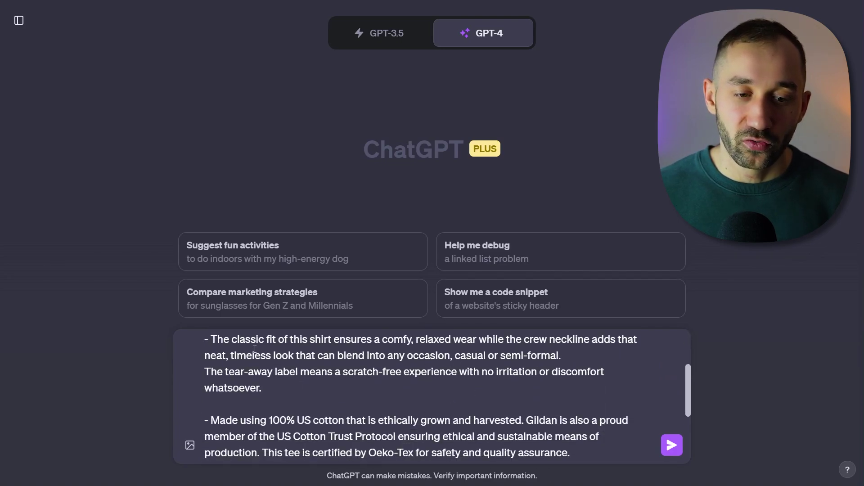
scroll(293, 387, down, 2)
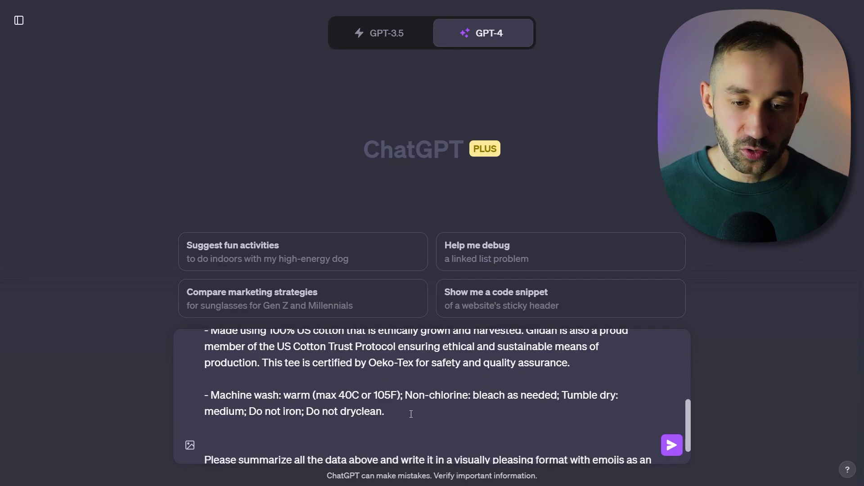
scroll(411, 414, down, 1)
scroll(409, 413, up, 1)
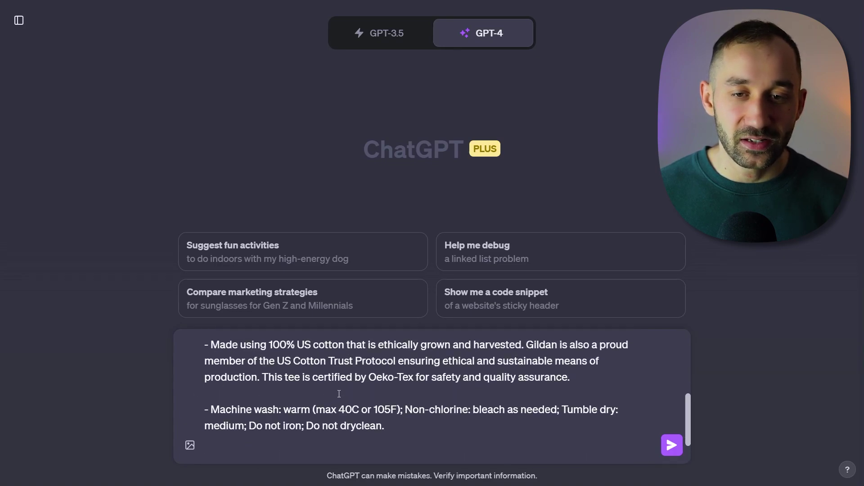
scroll(339, 394, up, 3)
scroll(420, 396, down, 5)
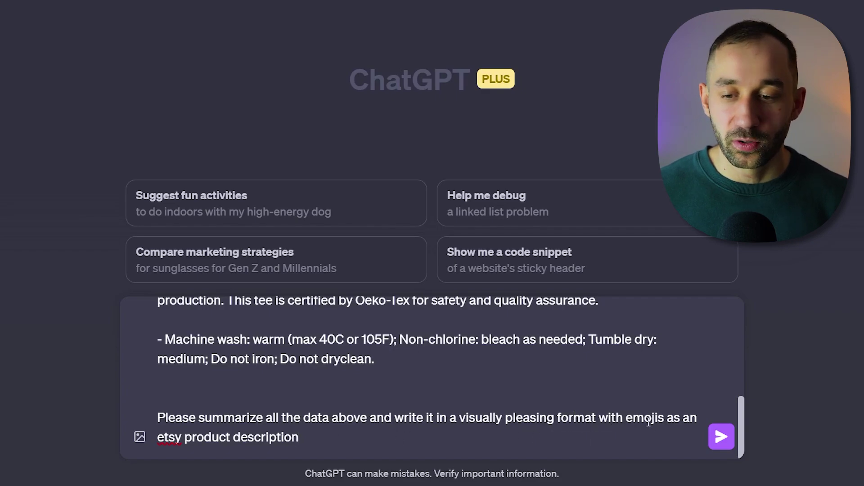
click(721, 443)
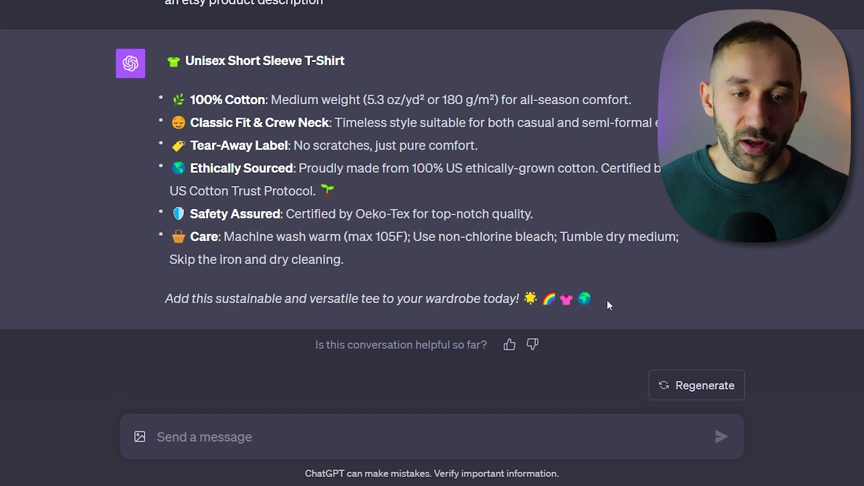
Step: Copy the entire 'Unisex Short Sleeve T-Shirt' reply from ChatGPT
drag(607, 298, 168, 55)
key(ctrl+c)
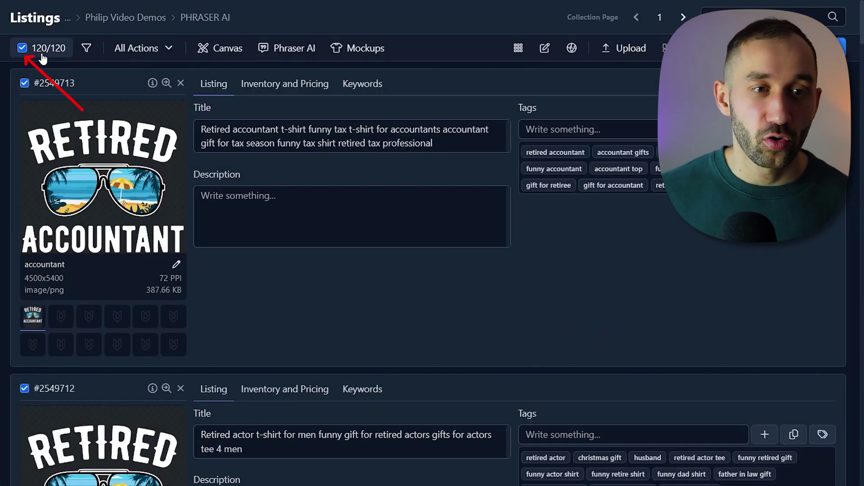
Step: Bulk-paste the copied ChatGPT text into the Description field of all 120 selected listings
click(158, 50)
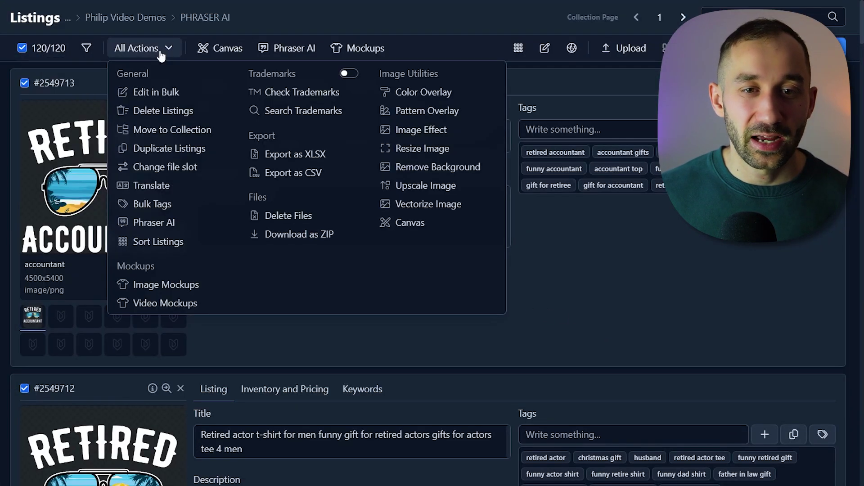
click(164, 95)
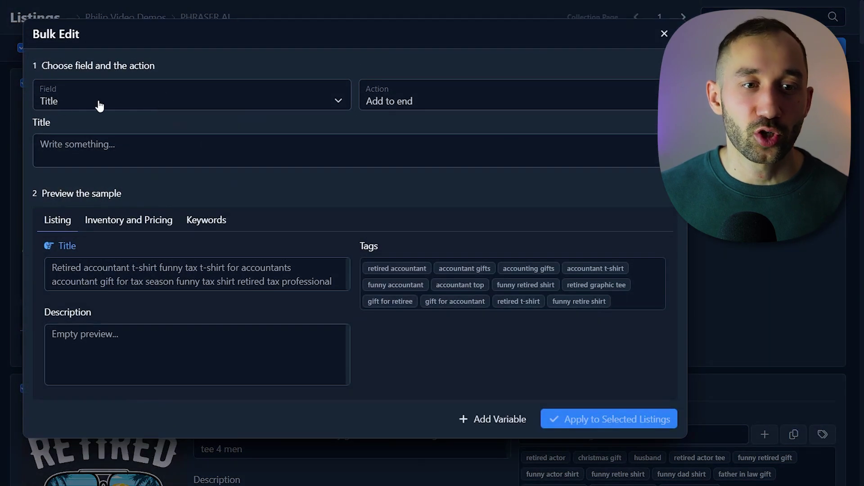
click(115, 105)
click(106, 147)
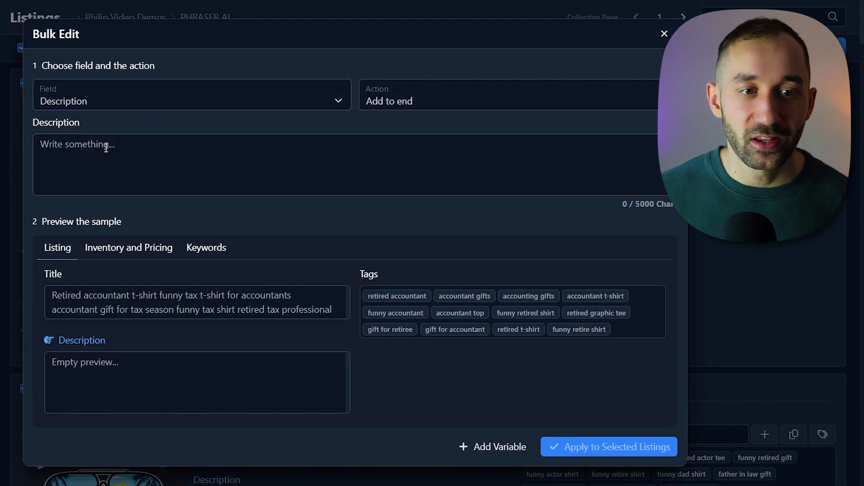
click(62, 148)
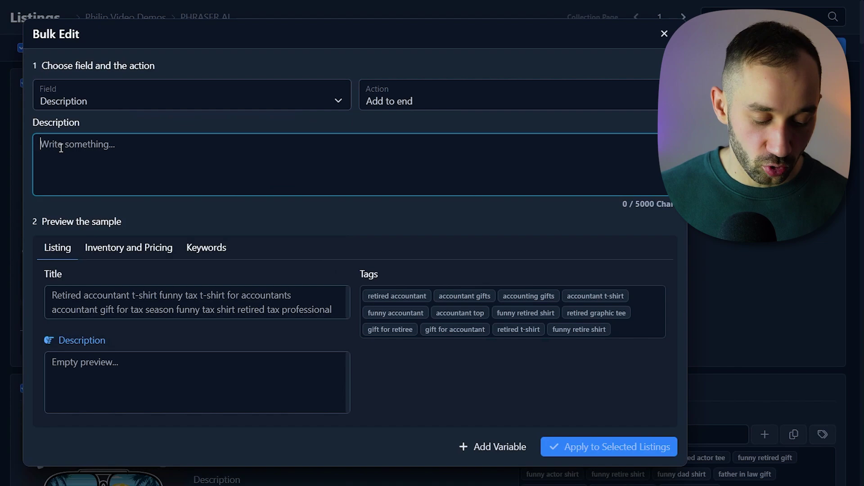
key(ctrl+v)
scroll(82, 169, up, 5)
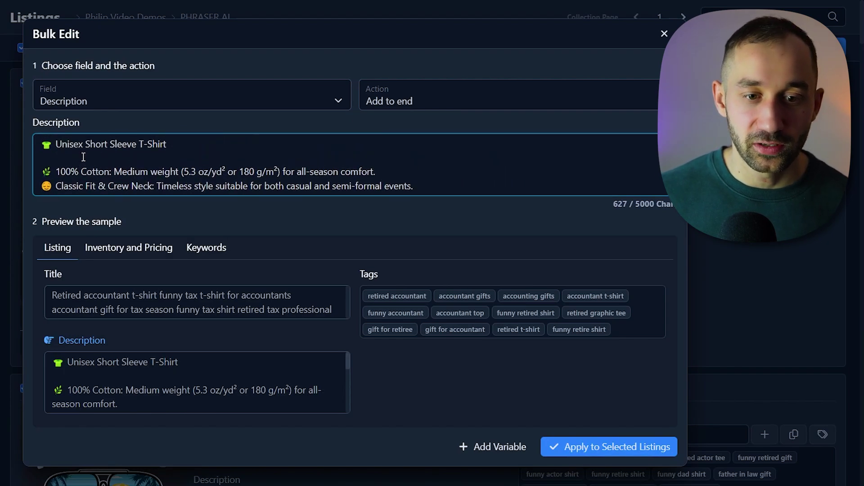
scroll(83, 157, down, 5)
click(571, 439)
click(457, 93)
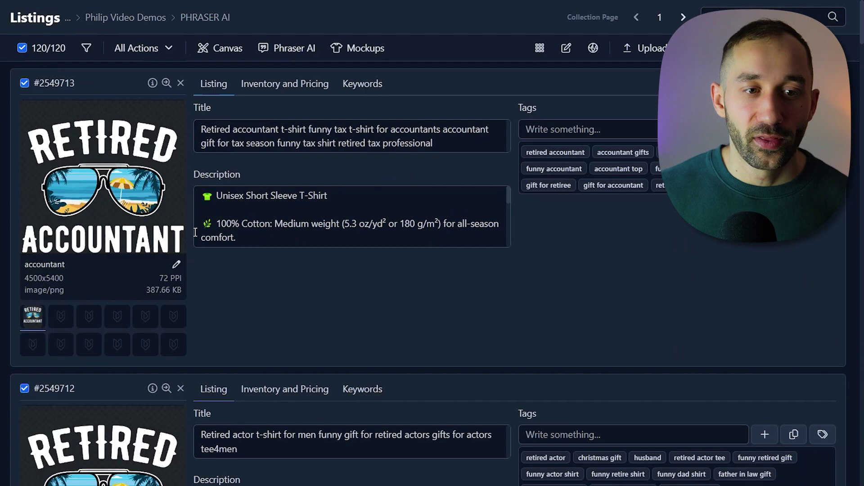
Step: Check the actor, actuary and acupuncturist listings for the 'Unisex Short Sleeve T-Shirt' description
scroll(326, 377, down, 3)
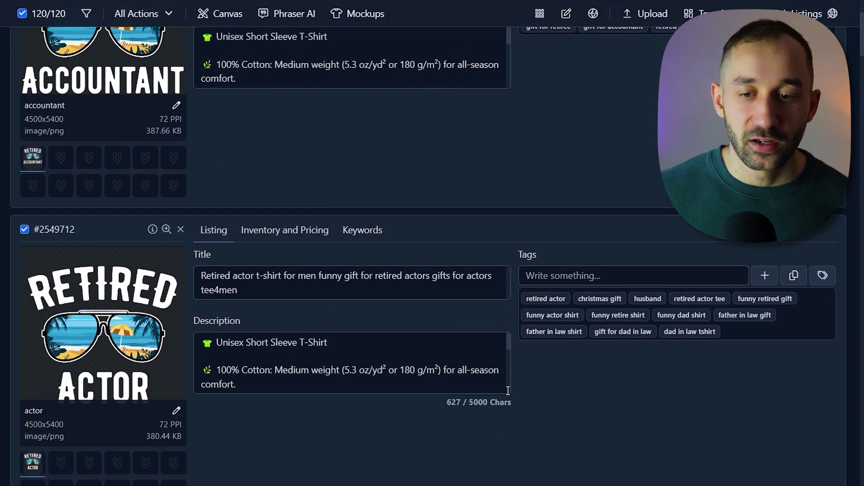
scroll(507, 390, down, 5)
scroll(402, 440, down, 6)
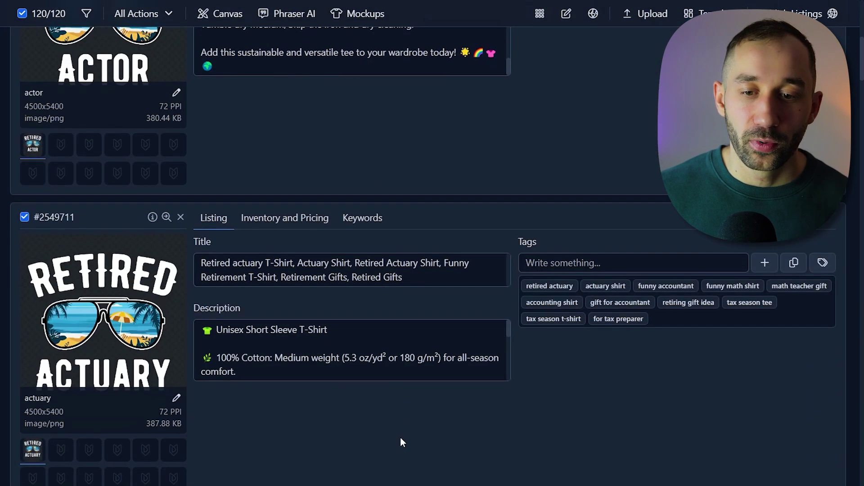
scroll(399, 436, down, 5)
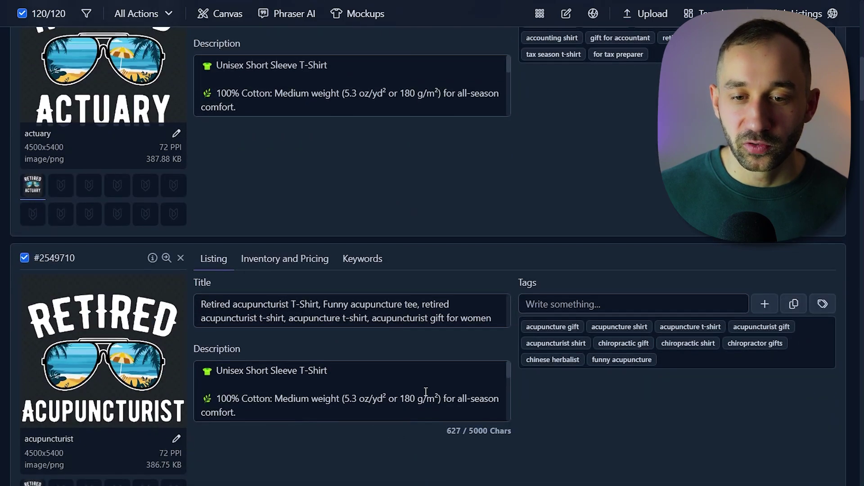
scroll(451, 426, up, 2)
scroll(452, 427, down, 12)
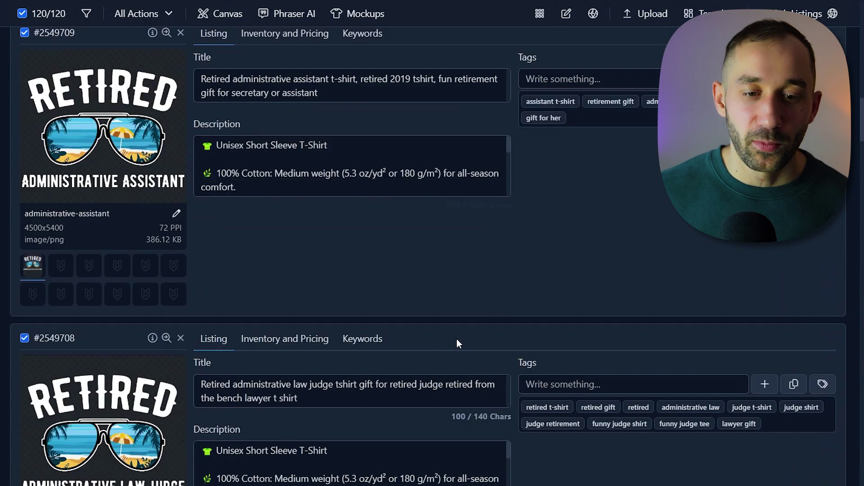